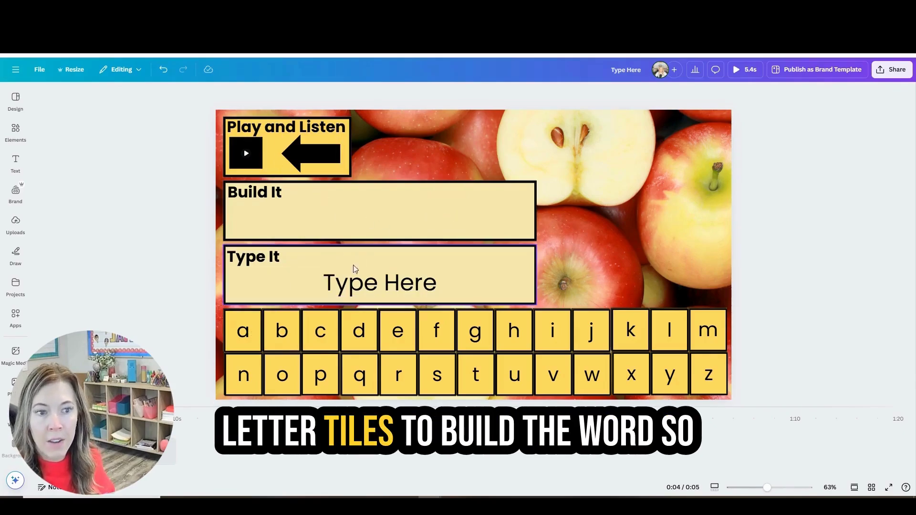
- Drag the a, p, p, l, e tiles into Build It and type apple over Type Here
{"action": "left_click_drag", "start_coordinate": [243, 337], "coordinate": [313, 217]}
{"action": "left_click_drag", "start_coordinate": [329, 387], "coordinate": [356, 221]}
{"action": "left_click_drag", "start_coordinate": [319, 376], "coordinate": [392, 209]}
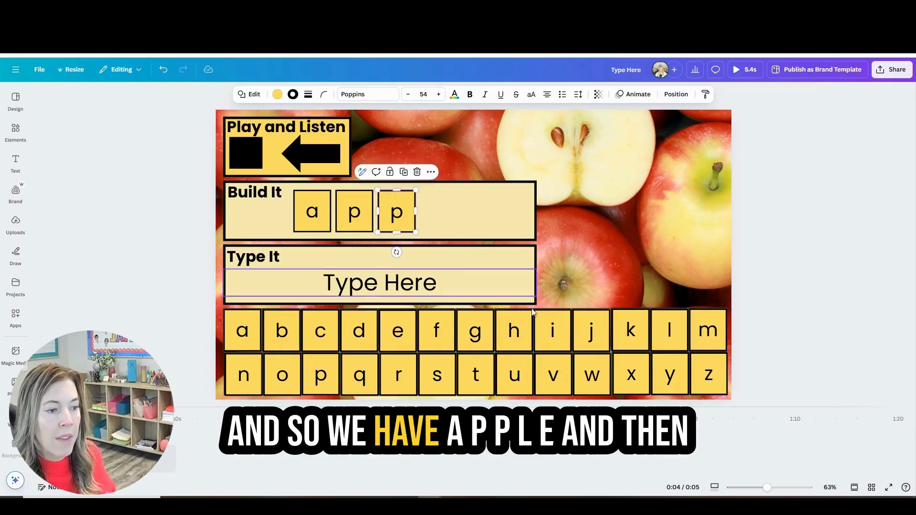
{"action": "left_click_drag", "start_coordinate": [677, 333], "coordinate": [437, 212]}
{"action": "left_click_drag", "start_coordinate": [398, 331], "coordinate": [476, 211]}
{"action": "double_click", "coordinate": [407, 284]}
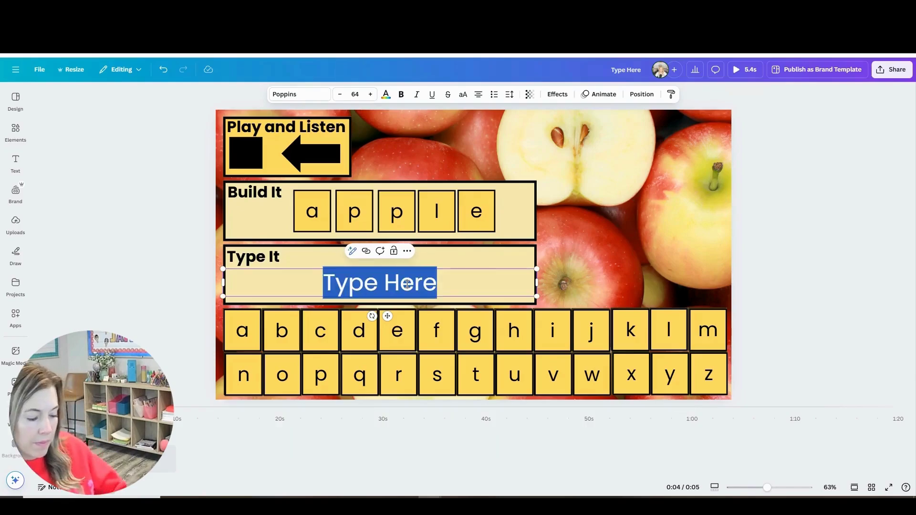
{"action": "type", "text": "apple"}
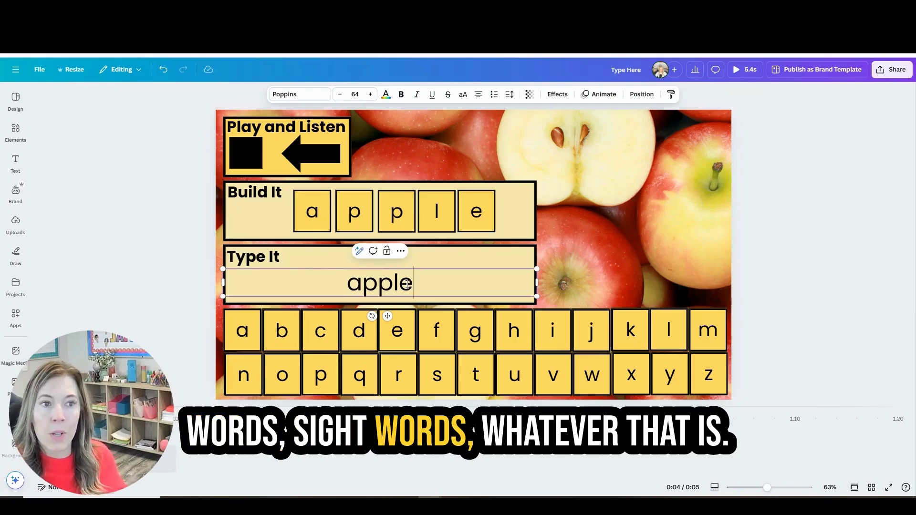
- Finish the typed word and start a new blank Presentation design
{"action": "left_click", "coordinate": [586, 186]}
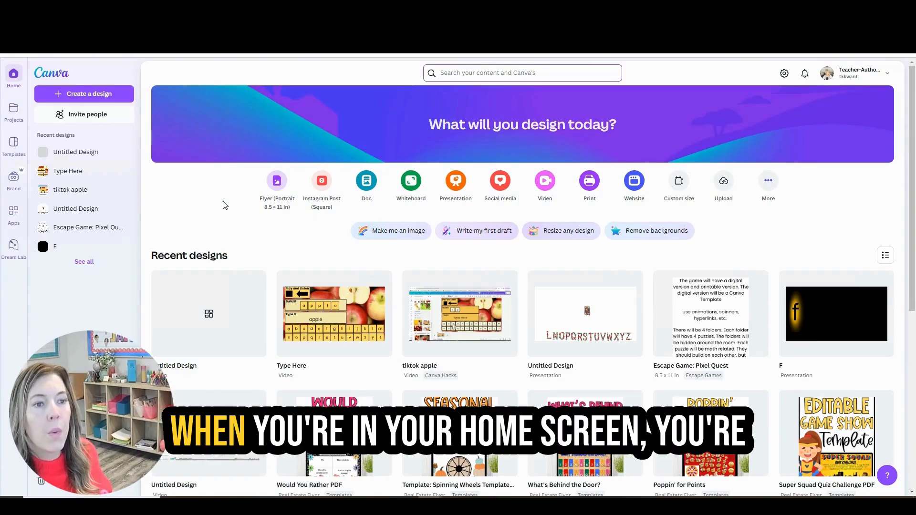
{"action": "left_click", "coordinate": [456, 183]}
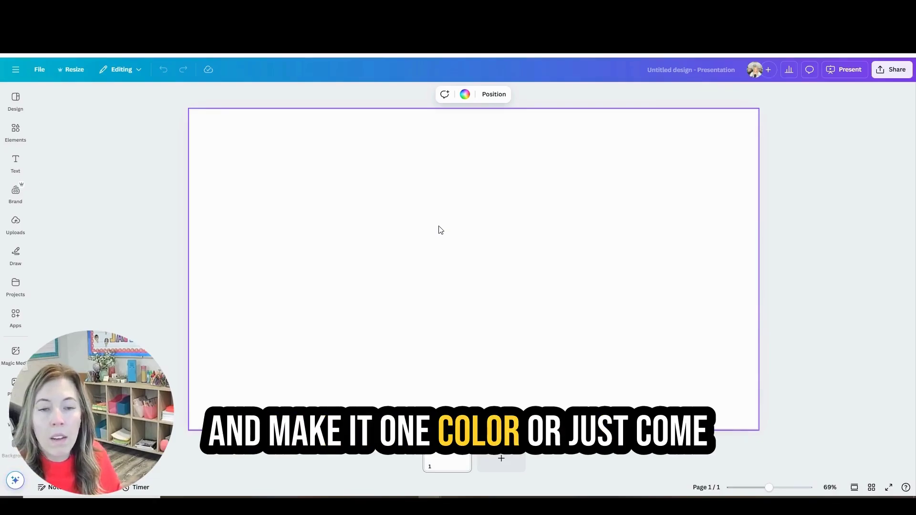
- Search Elements for 'simple background', then for apple photos
{"action": "left_click", "coordinate": [16, 129]}
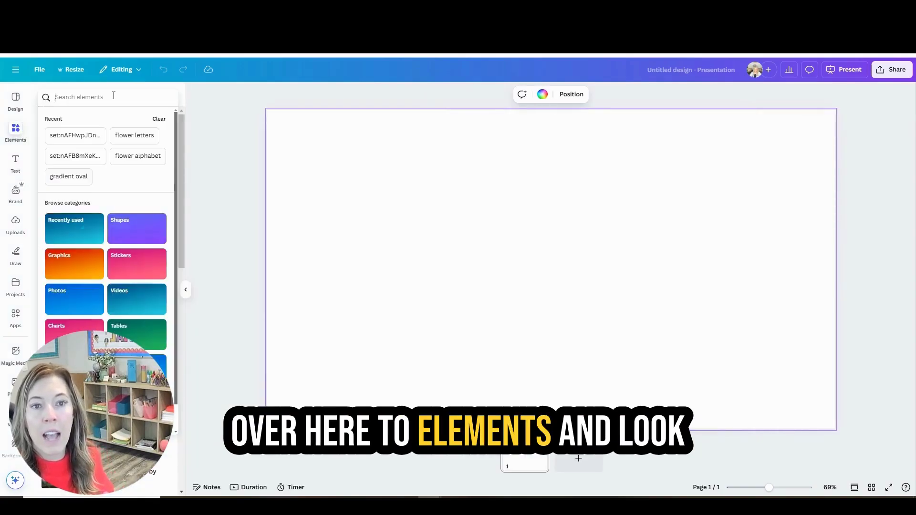
{"action": "left_click", "coordinate": [114, 97]}
{"action": "type", "text": "simple background"}
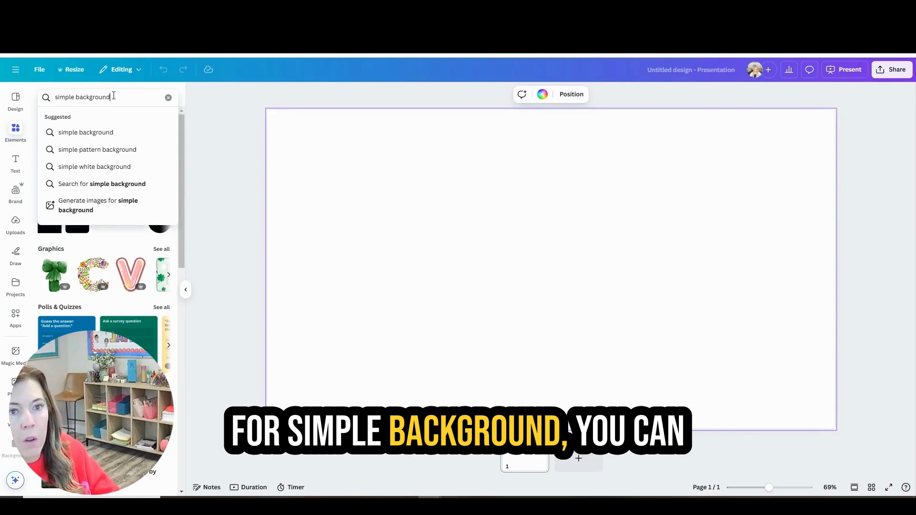
{"action": "key", "text": "Return"}
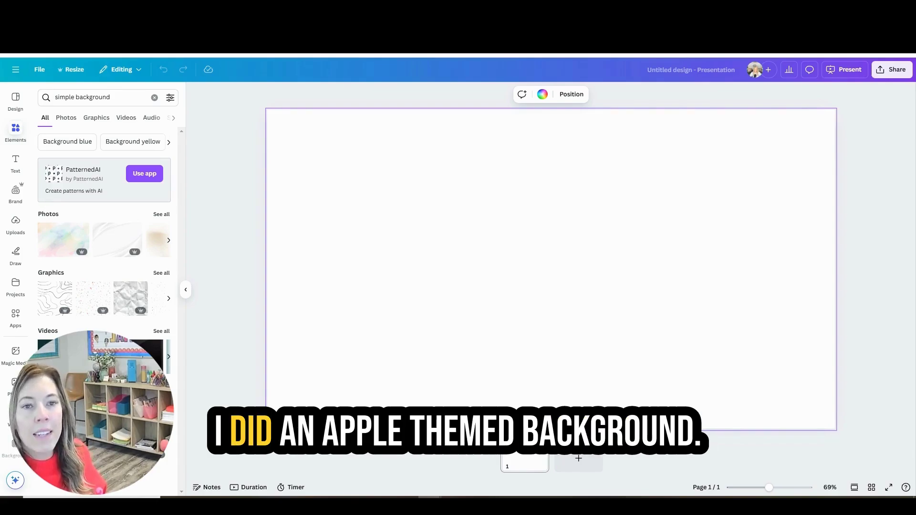
{"action": "left_click", "coordinate": [135, 95]}
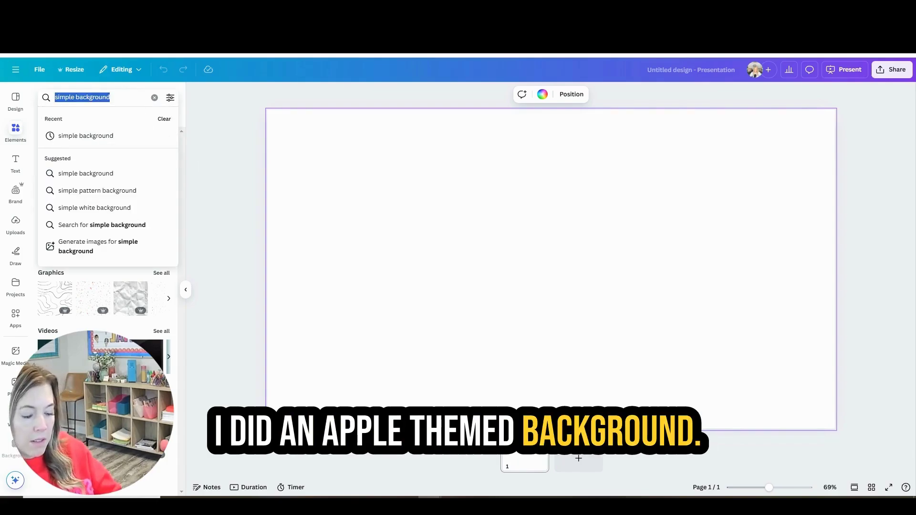
{"action": "type", "text": "apple"}
{"action": "key", "text": "Return"}
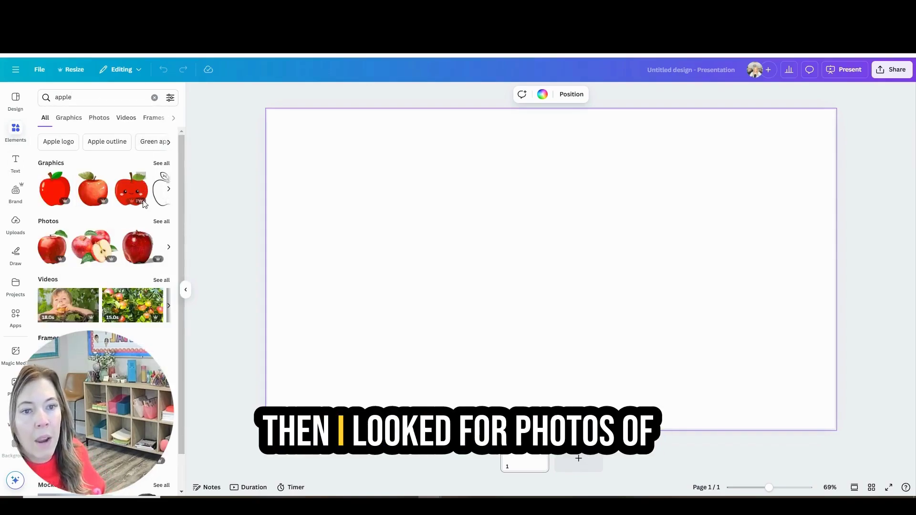
{"action": "left_click", "coordinate": [95, 118]}
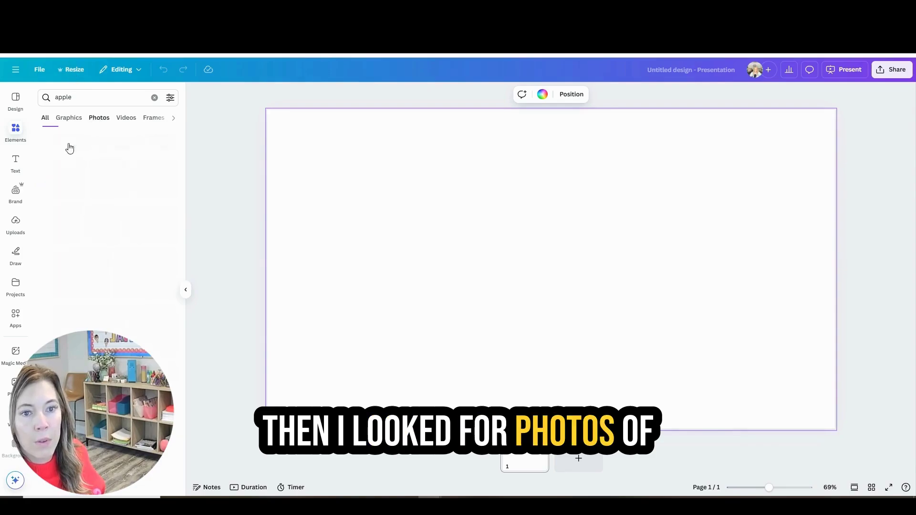
{"action": "scroll", "coordinate": [60, 146], "scroll_direction": "down", "scroll_amount": 5}
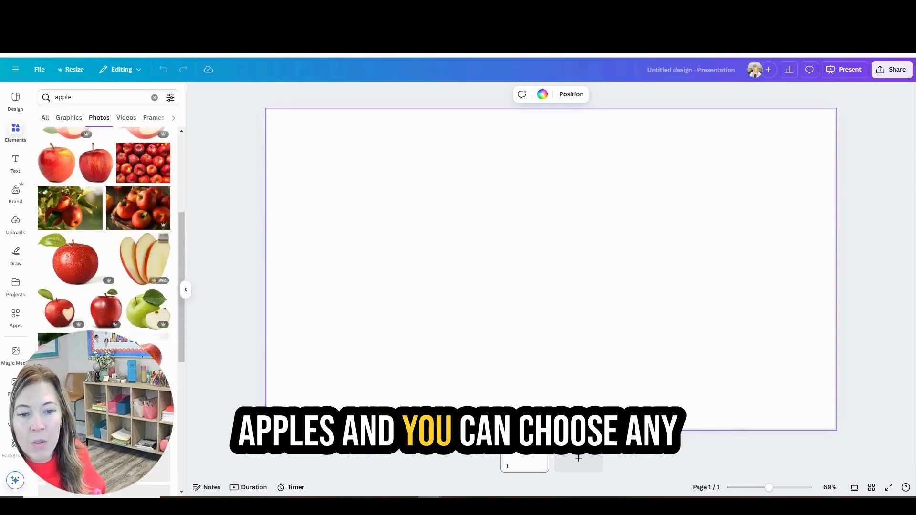
{"action": "scroll", "coordinate": [104, 257], "scroll_direction": "down", "scroll_amount": 6}
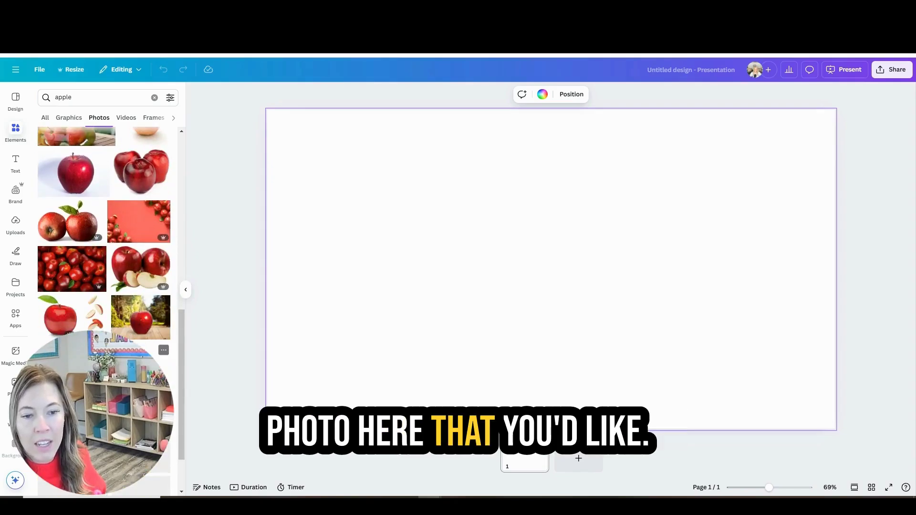
{"action": "scroll", "coordinate": [104, 238], "scroll_direction": "down", "scroll_amount": 8}
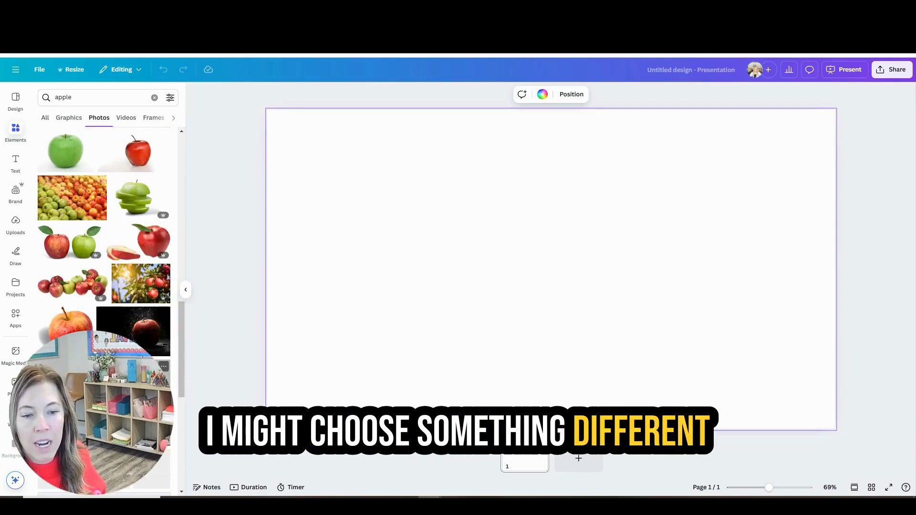
{"action": "scroll", "coordinate": [104, 239], "scroll_direction": "down", "scroll_amount": 3}
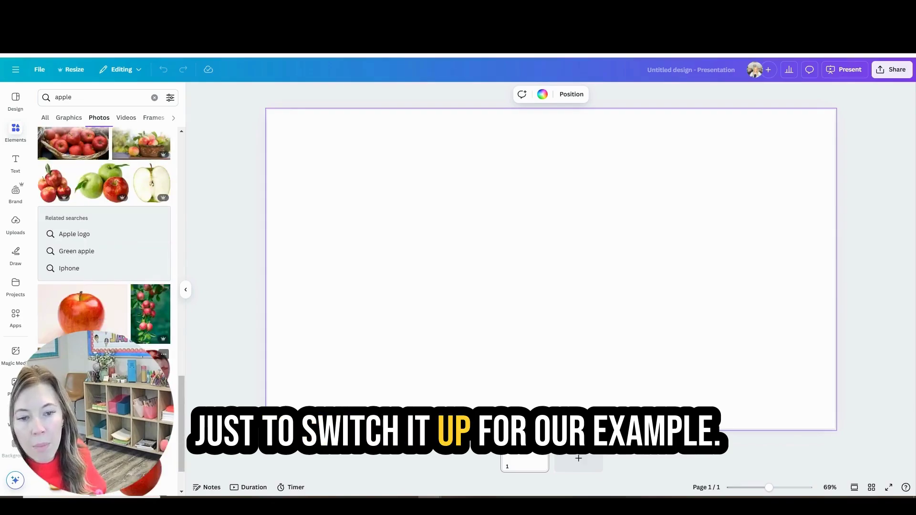
- Insert the piled apples photo and set it as the page background
{"action": "left_click", "coordinate": [150, 365]}
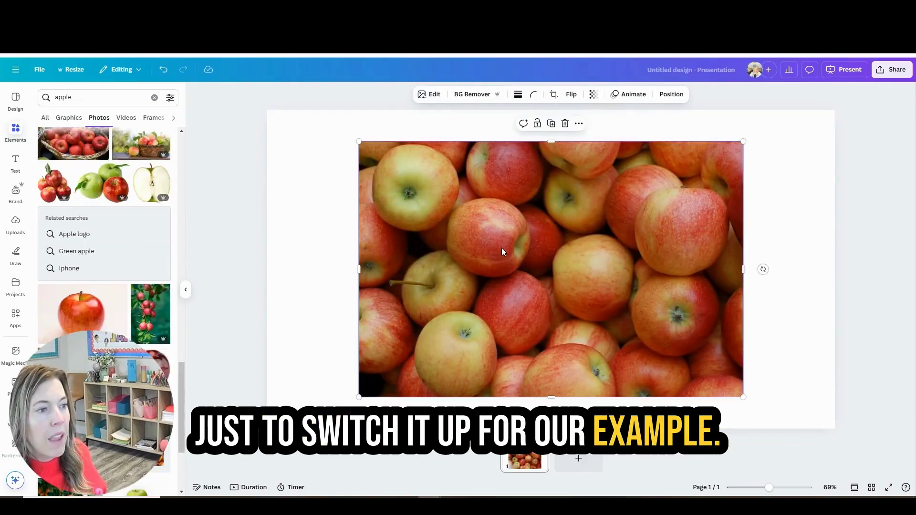
{"action": "right_click", "coordinate": [482, 239]}
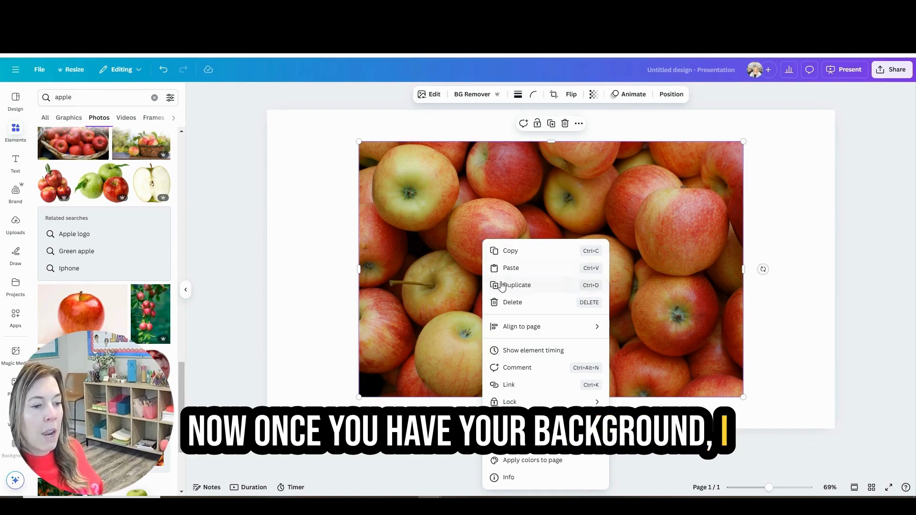
{"action": "left_click", "coordinate": [534, 419]}
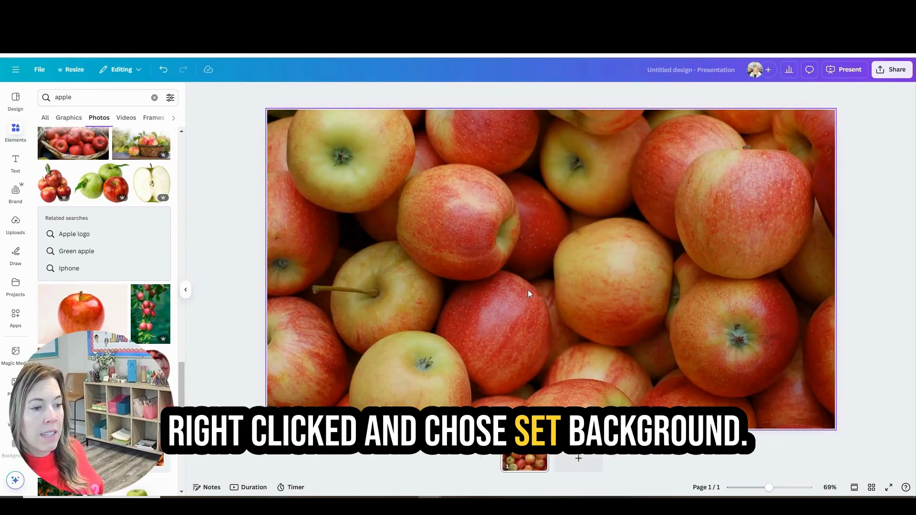
{"action": "left_click", "coordinate": [400, 208]}
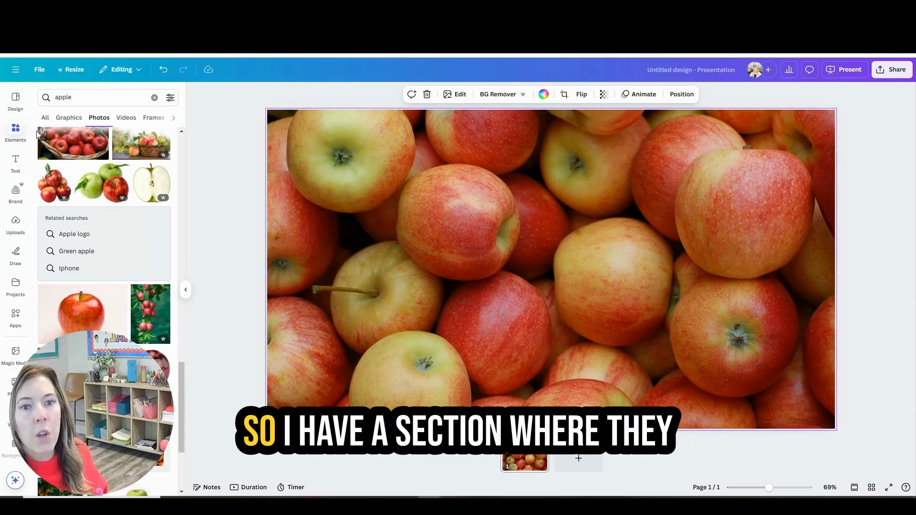
- Place a yellow square at the page's top-left and make it wider and shorter
{"action": "left_click", "coordinate": [16, 130]}
{"action": "mouse_move", "coordinate": [18, 137]}
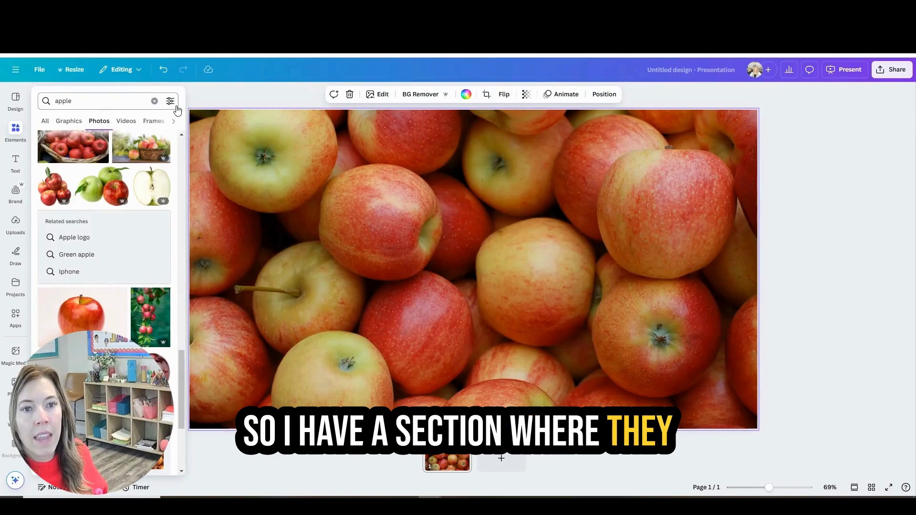
{"action": "left_click", "coordinate": [154, 102]}
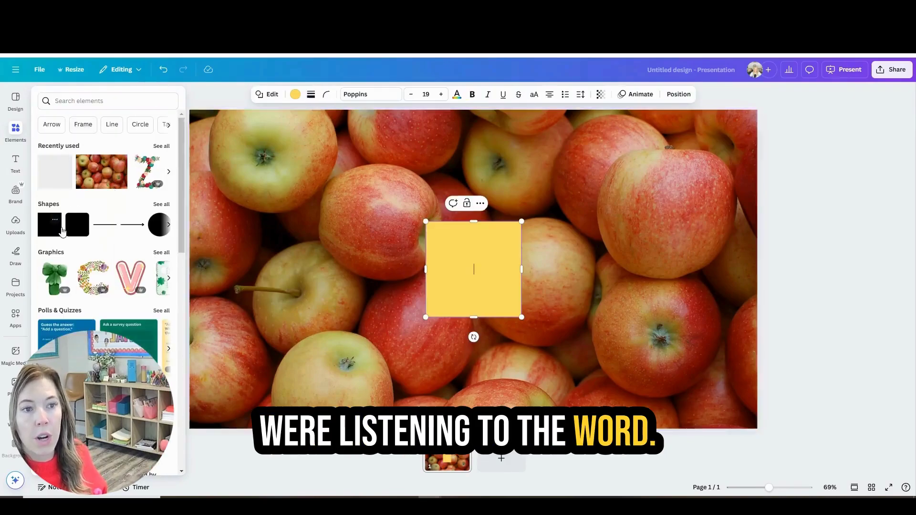
{"action": "left_click_drag", "start_coordinate": [465, 251], "coordinate": [256, 153]}
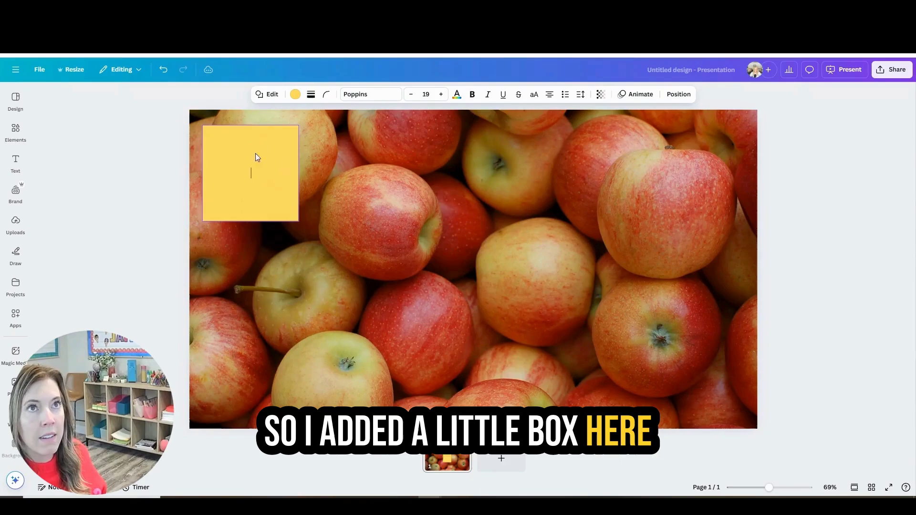
{"action": "left_click_drag", "start_coordinate": [298, 220], "coordinate": [336, 190]}
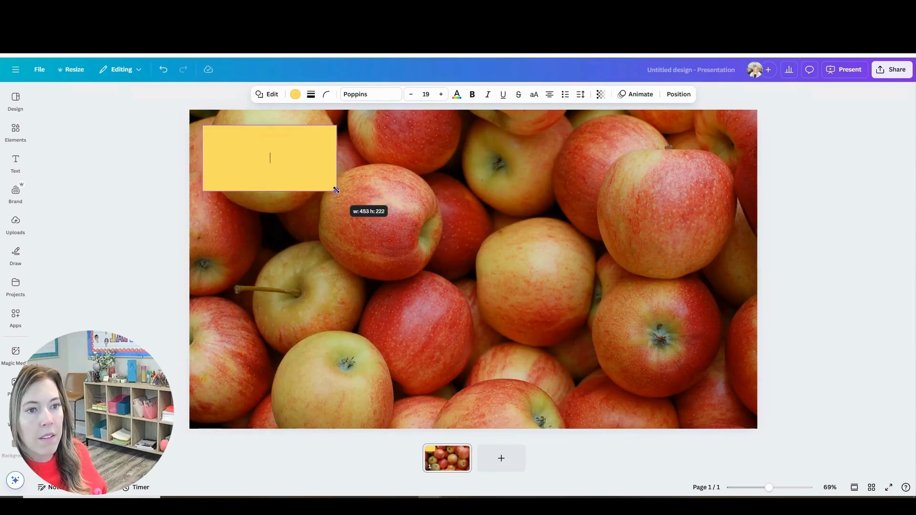
- Give the yellow box a solid border with weight 7
{"action": "left_click", "coordinate": [311, 94]}
{"action": "left_click", "coordinate": [287, 121]}
{"action": "left_click_drag", "start_coordinate": [266, 149], "coordinate": [263, 152]}
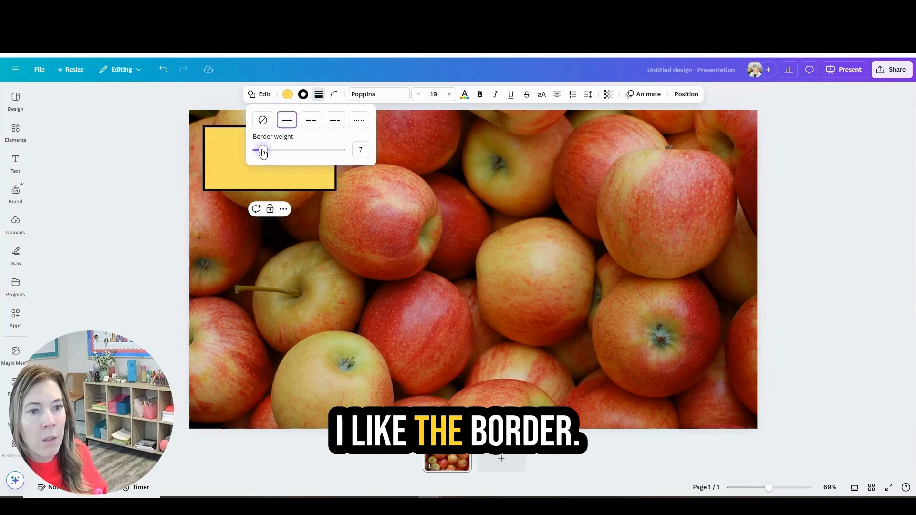
{"action": "left_click", "coordinate": [221, 216]}
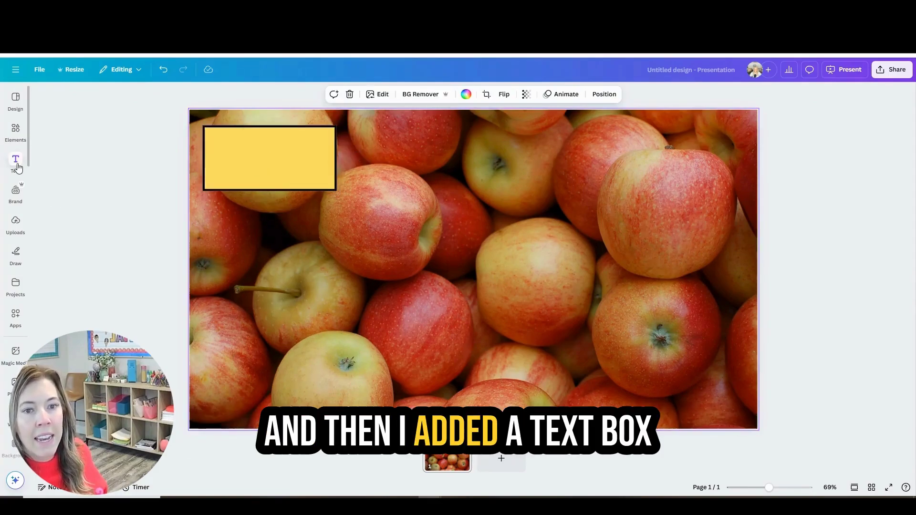
- Add a subtitle text box reading 'Play and Listen'
{"action": "left_click", "coordinate": [16, 161]}
{"action": "left_click", "coordinate": [81, 217]}
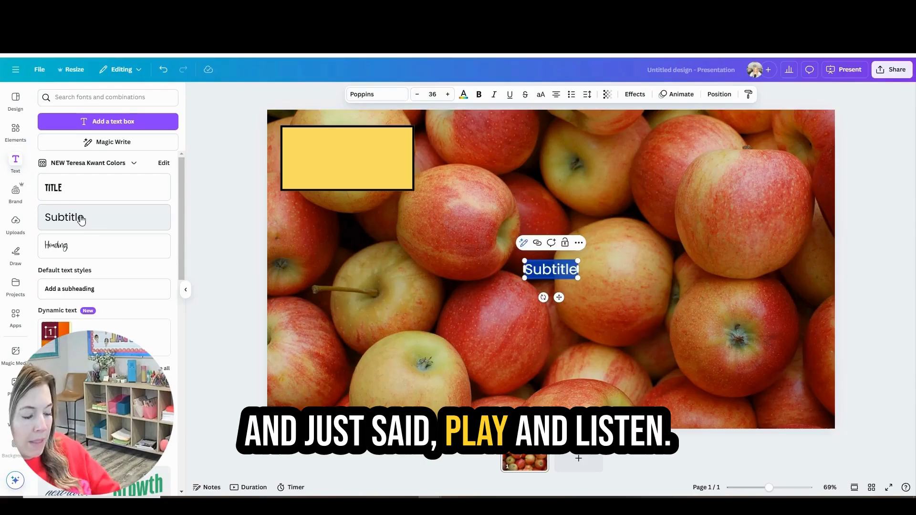
{"action": "key", "text": "BackSpace"}
{"action": "type", "text": "Play and Listen"}
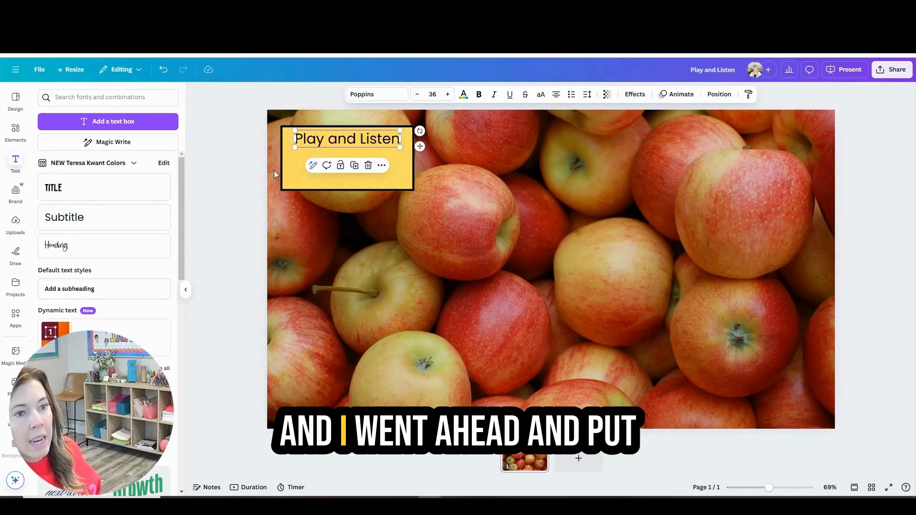
{"action": "left_click", "coordinate": [11, 138]}
- Add another square, shrink it to button size and colour it black
{"action": "key", "text": "r"}
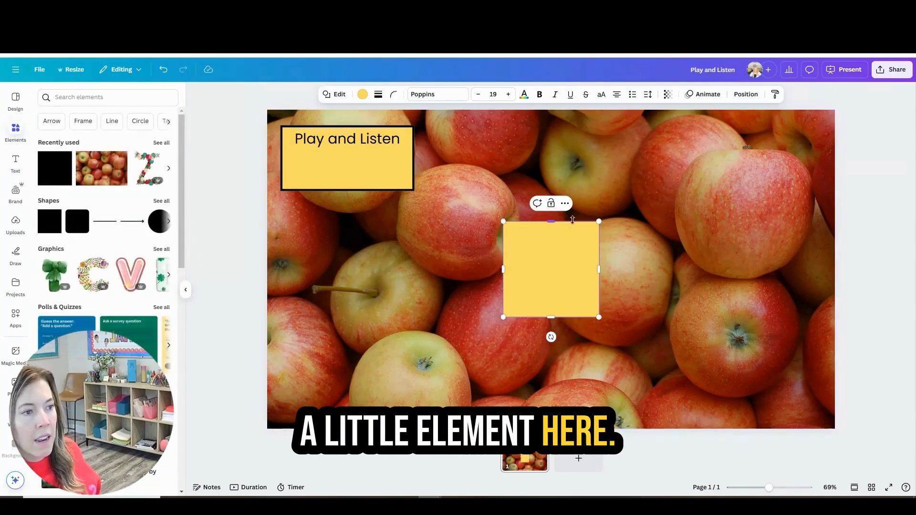
{"action": "left_click_drag", "start_coordinate": [598, 222], "coordinate": [548, 275]}
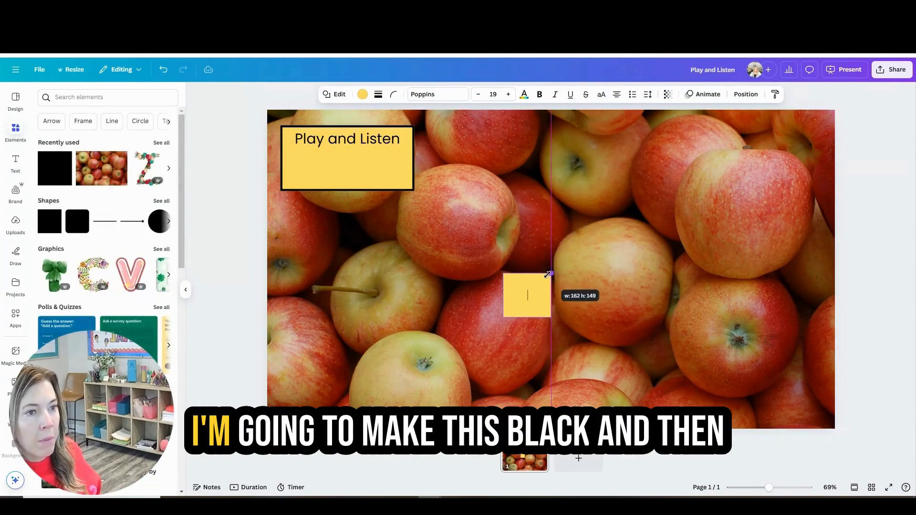
{"action": "left_click", "coordinate": [362, 94]}
{"action": "left_click", "coordinate": [93, 159]}
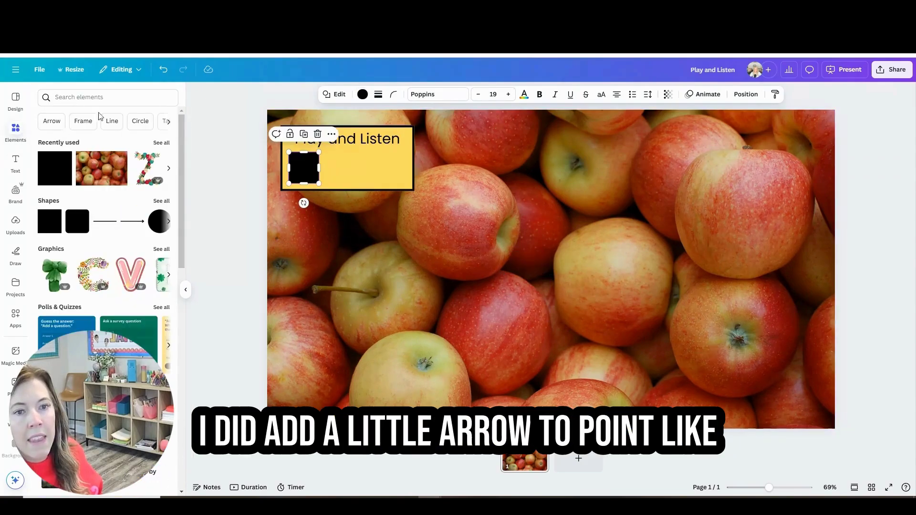
- Add an arrow shape, point it left, shrink it, make it black and move it into the Play and Listen box
{"action": "left_click", "coordinate": [97, 97]}
{"action": "key", "text": "Escape"}
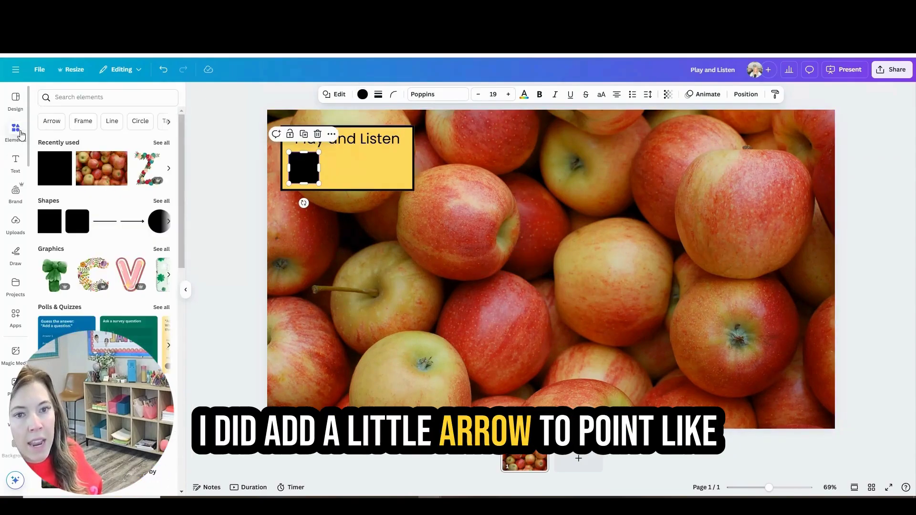
{"action": "left_click", "coordinate": [159, 205]}
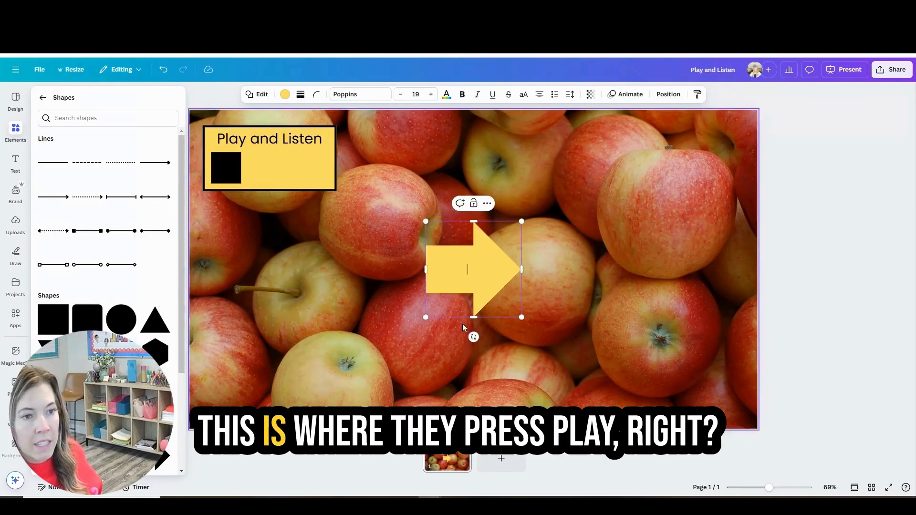
{"action": "left_click_drag", "start_coordinate": [472, 337], "coordinate": [477, 226]}
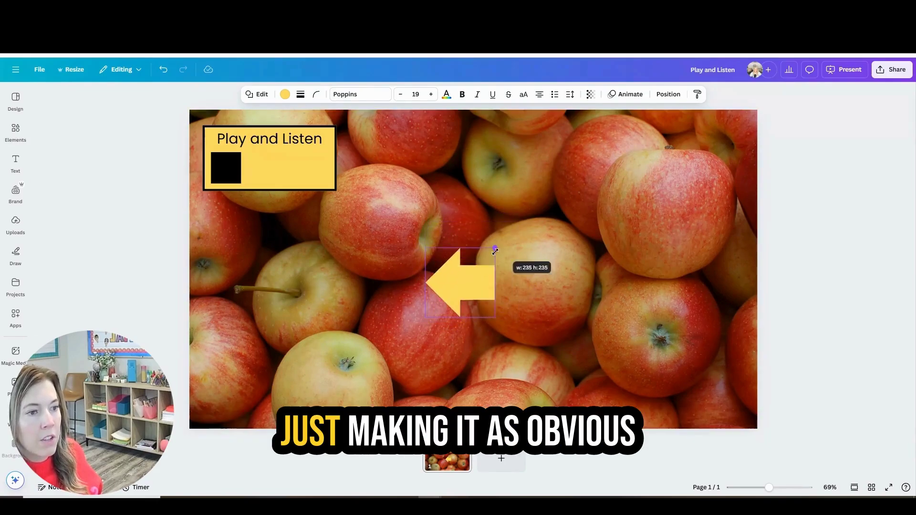
{"action": "left_click_drag", "start_coordinate": [495, 251], "coordinate": [470, 274]}
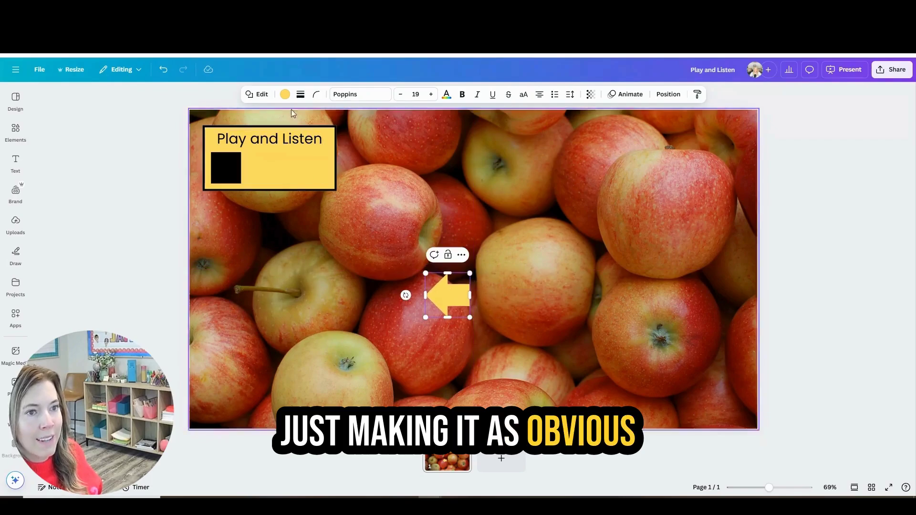
{"action": "left_click", "coordinate": [284, 94]}
{"action": "left_click", "coordinate": [93, 163]}
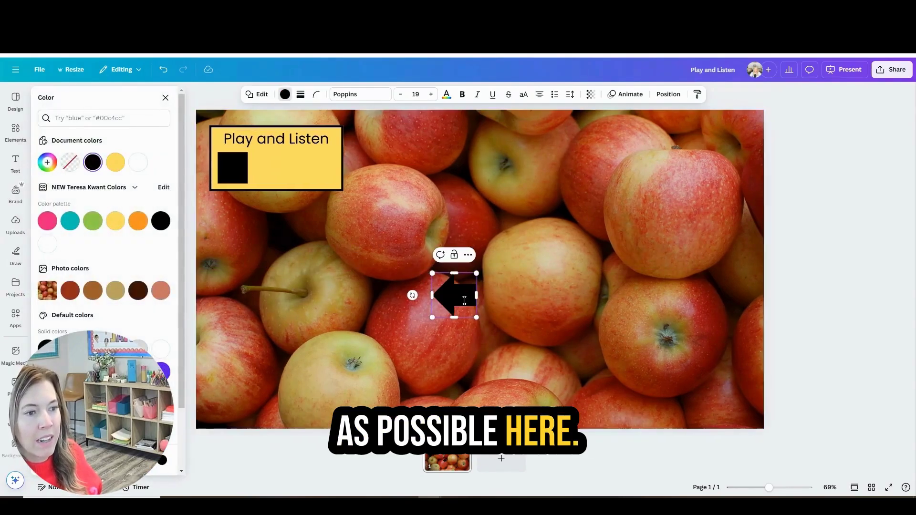
{"action": "left_click_drag", "start_coordinate": [464, 301], "coordinate": [308, 171]}
- Bold the Play and Listen title and lengthen the arrow toward the square
{"action": "left_click", "coordinate": [277, 139]}
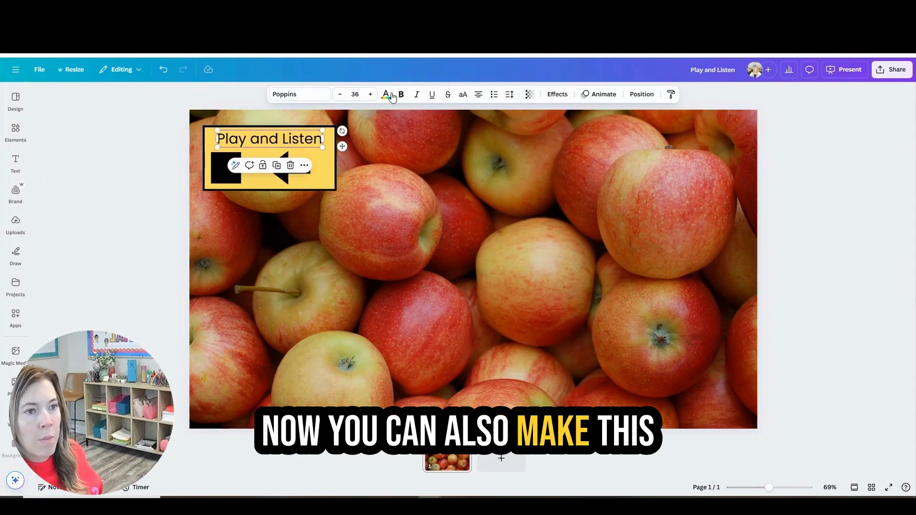
{"action": "left_click", "coordinate": [401, 94]}
{"action": "left_click", "coordinate": [251, 177]}
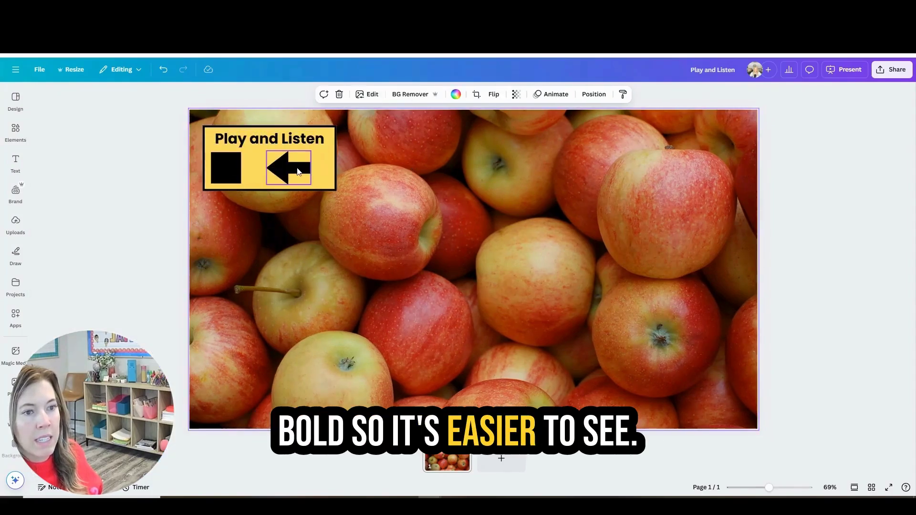
{"action": "left_click_drag", "start_coordinate": [298, 172], "coordinate": [307, 171]}
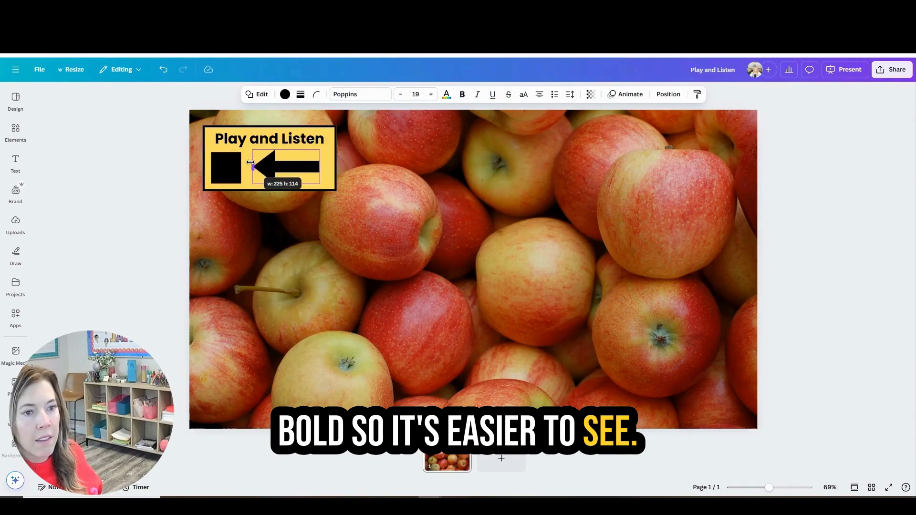
{"action": "left_click_drag", "start_coordinate": [250, 163], "coordinate": [249, 162]}
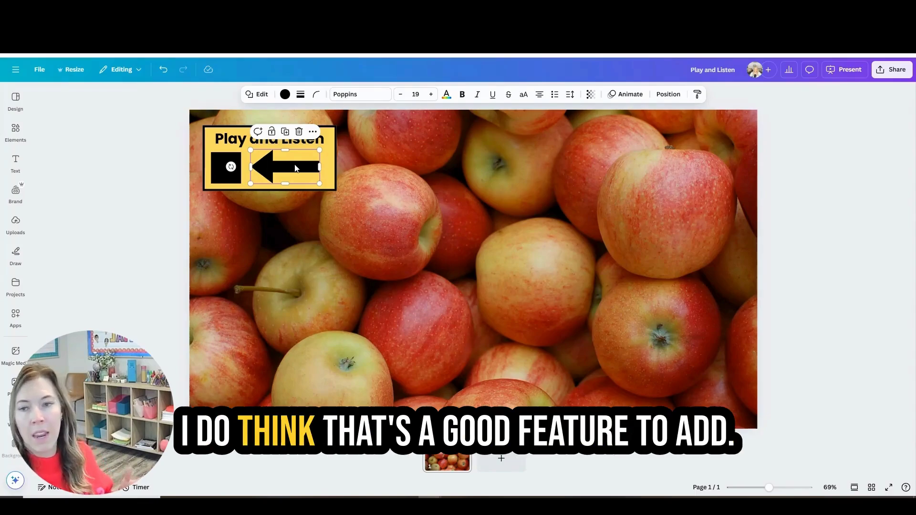
{"action": "left_click", "coordinate": [329, 198]}
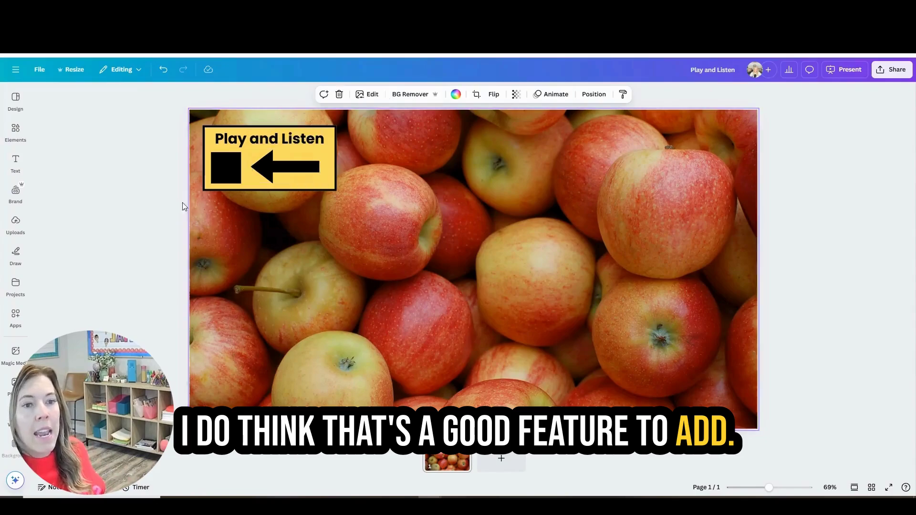
{"action": "left_click", "coordinate": [15, 132]}
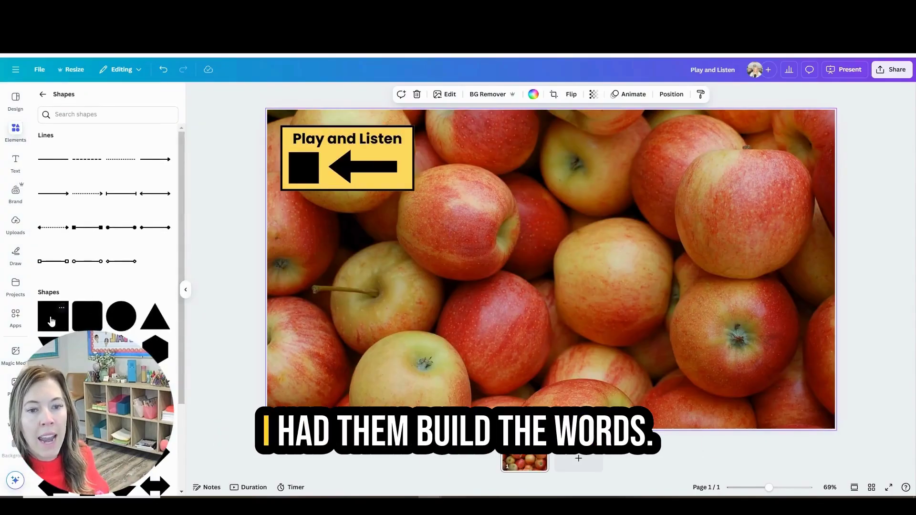
- Add a square at the slide's left, stretch it into a wide rectangle with a solid black border
{"action": "left_click", "coordinate": [52, 321]}
{"action": "left_click_drag", "start_coordinate": [528, 254], "coordinate": [304, 231]}
{"action": "left_click_drag", "start_coordinate": [373, 297], "coordinate": [660, 285]}
{"action": "left_click", "coordinate": [378, 94]}
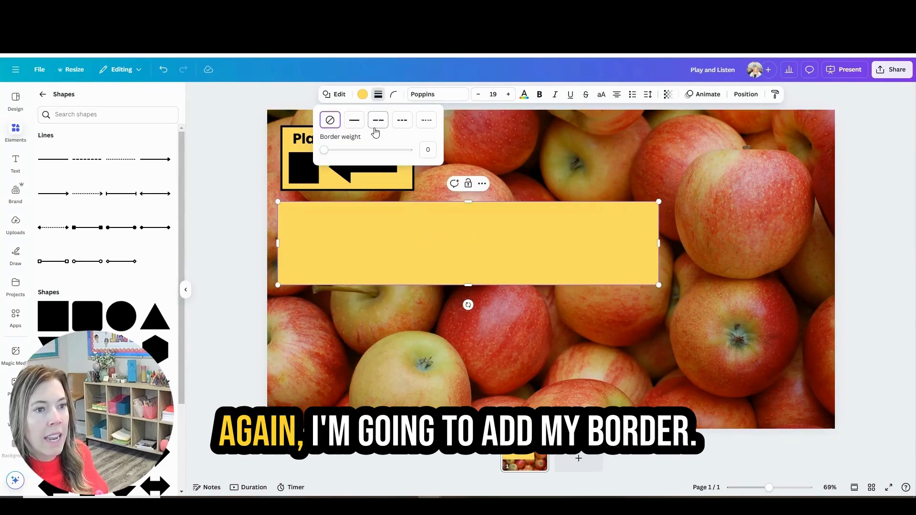
{"action": "left_click", "coordinate": [356, 123]}
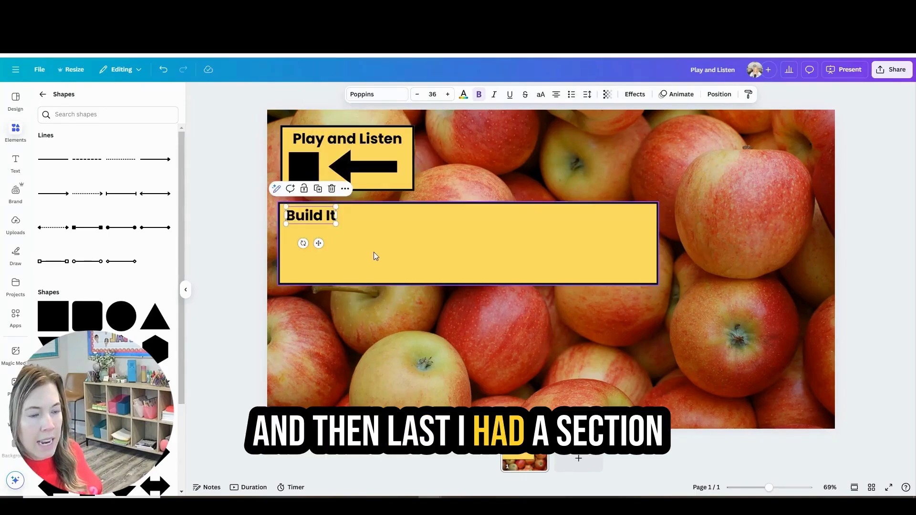
- Select the Build It and Type It boxes and lock them in place
{"action": "left_click", "coordinate": [375, 257]}
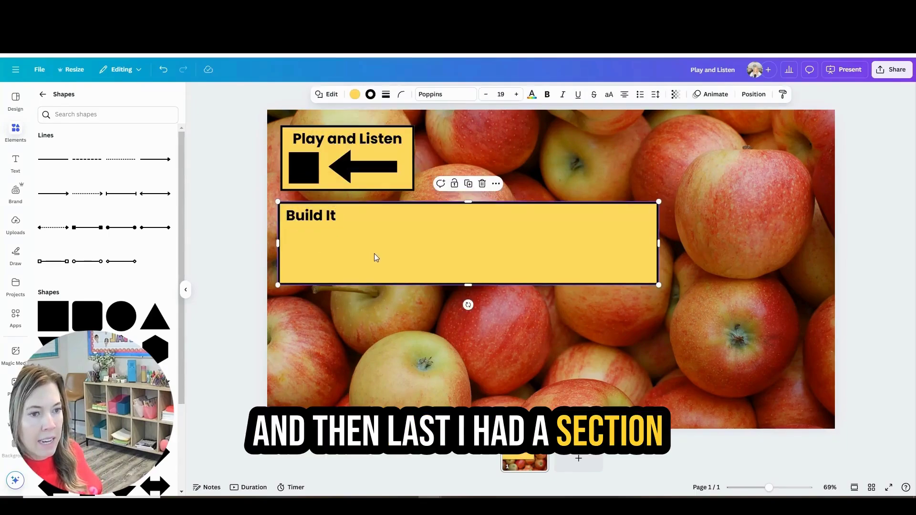
{"action": "left_click", "coordinate": [304, 219], "text": "shift"}
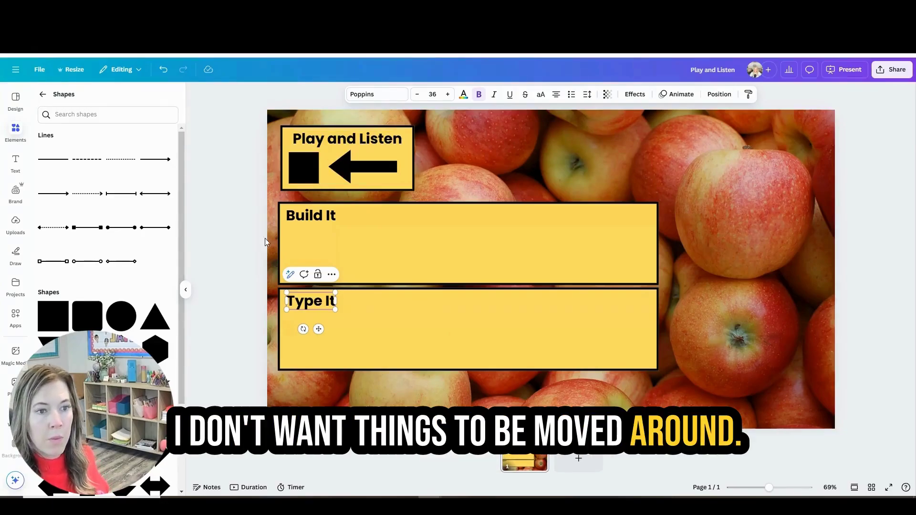
{"action": "left_click", "coordinate": [217, 208]}
{"action": "left_click_drag", "start_coordinate": [237, 199], "coordinate": [374, 357]}
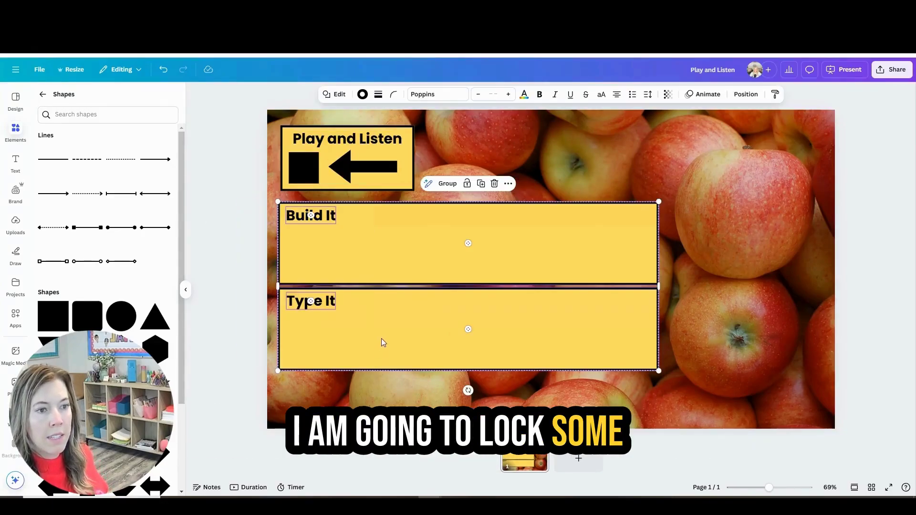
{"action": "left_click", "coordinate": [467, 186]}
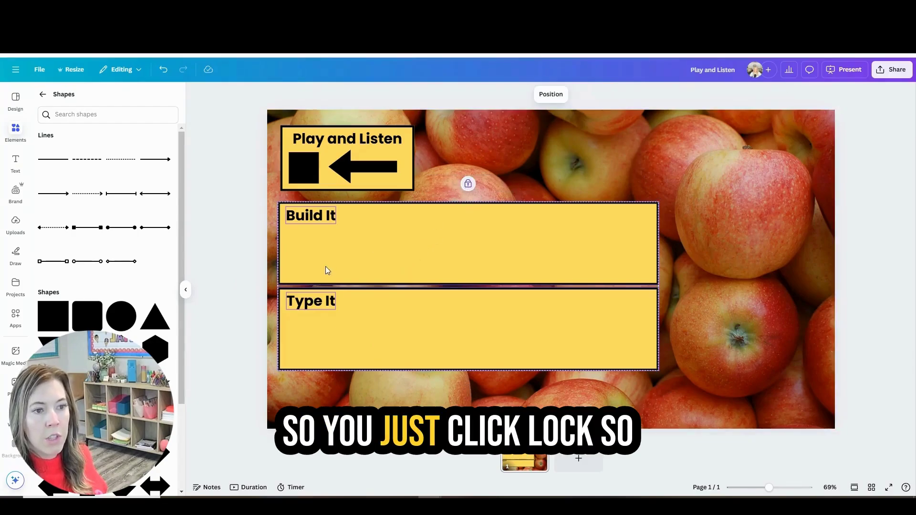
- Select everything in the Play and Listen box and lock it
{"action": "left_click", "coordinate": [674, 303]}
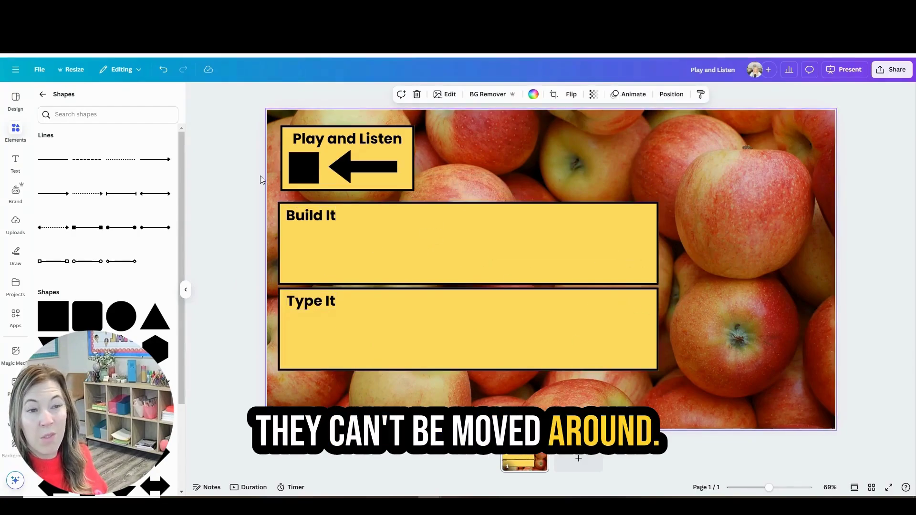
{"action": "left_click_drag", "start_coordinate": [249, 141], "coordinate": [425, 190]}
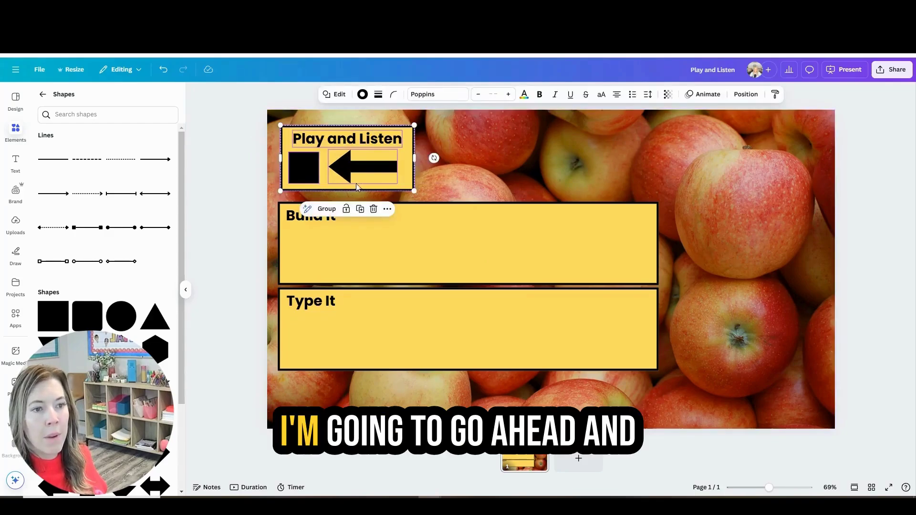
{"action": "left_click", "coordinate": [348, 210]}
{"action": "key", "text": "Escape"}
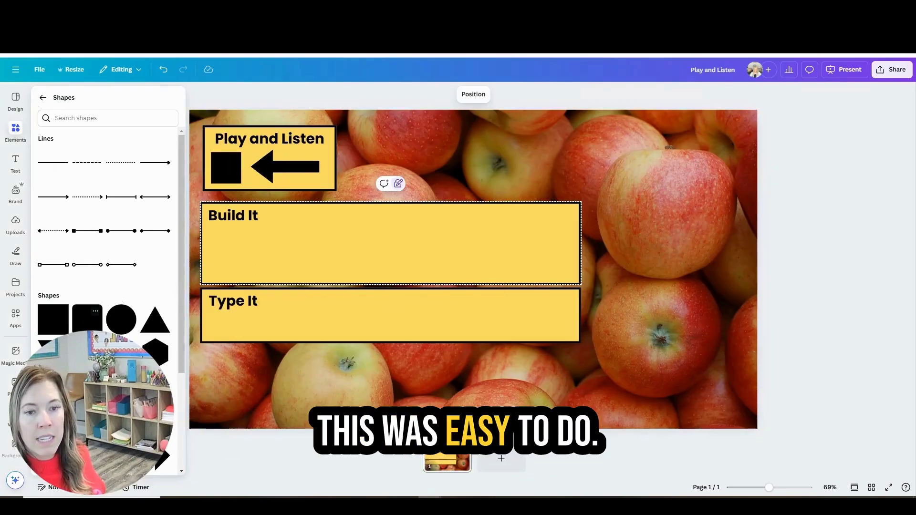
- Shrink a new yellow square into a small tile and enlarge its letter a to size 51
{"action": "left_click", "coordinate": [17, 317]}
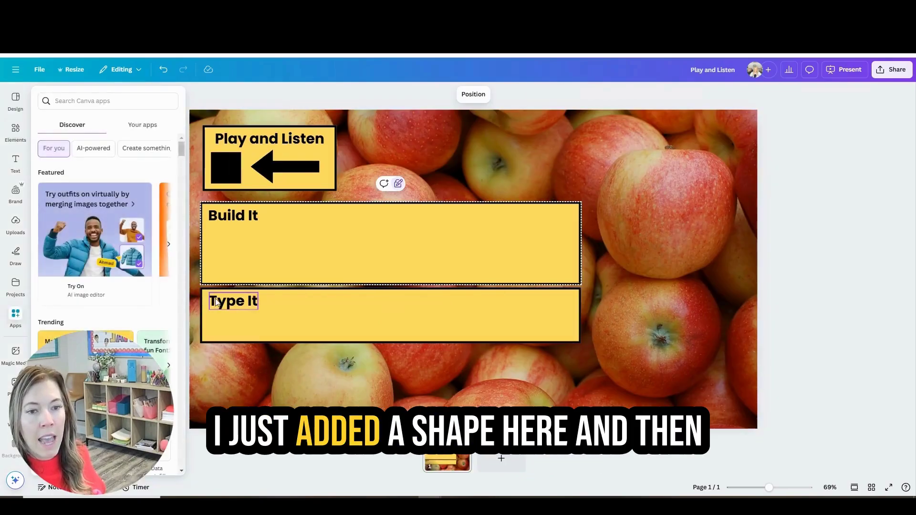
{"action": "left_click", "coordinate": [224, 380]}
{"action": "left_click", "coordinate": [15, 131]}
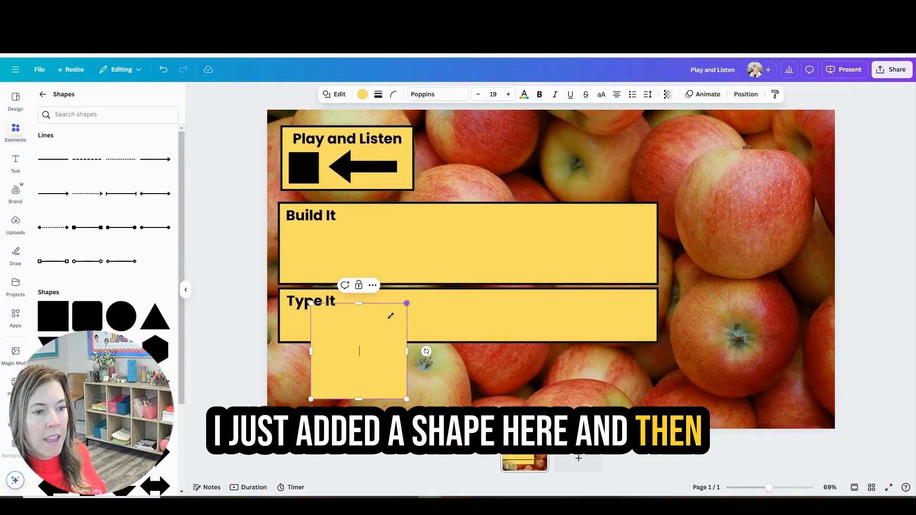
{"action": "left_click_drag", "start_coordinate": [409, 298], "coordinate": [357, 354]}
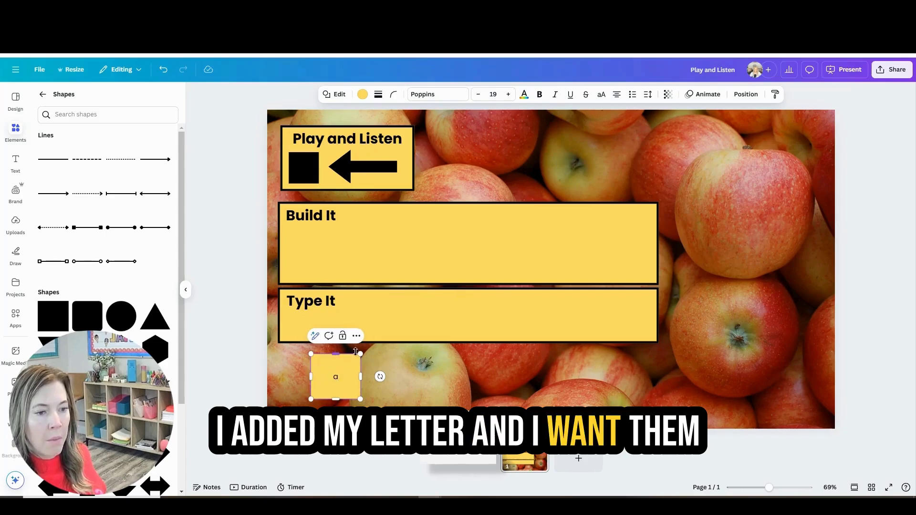
{"action": "left_click_drag", "start_coordinate": [360, 353], "coordinate": [347, 361]}
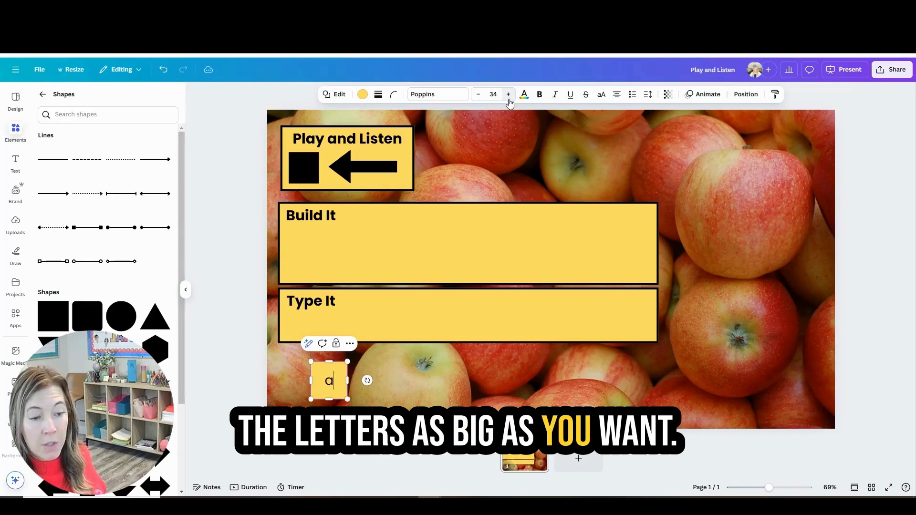
{"action": "left_click", "coordinate": [508, 96]}
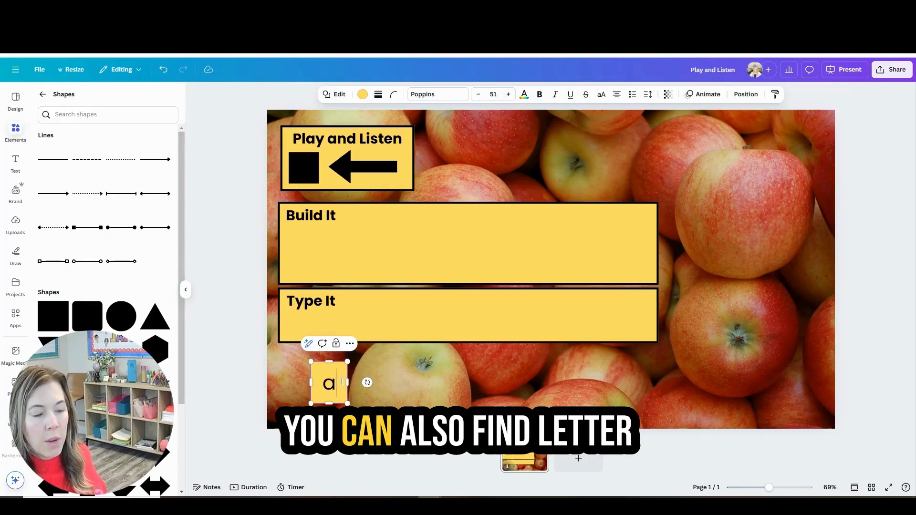
{"action": "left_click", "coordinate": [164, 71]}
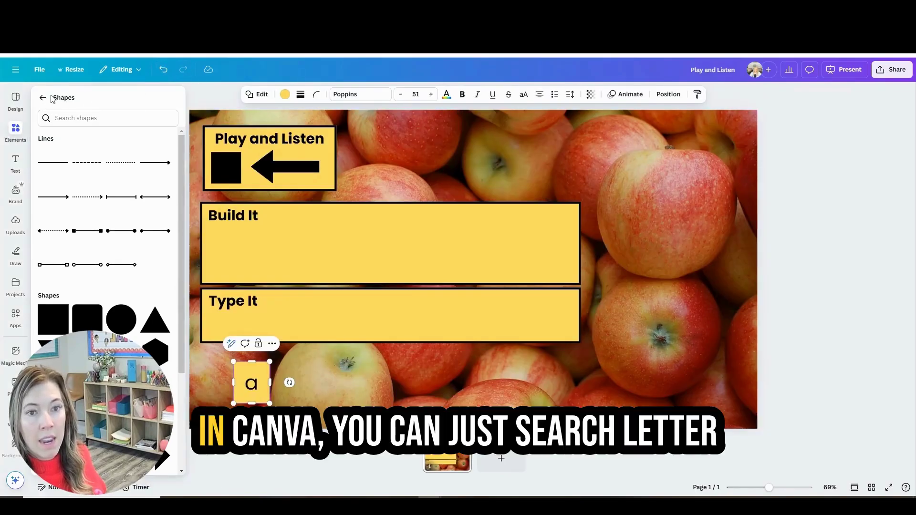
- Search Elements for 'letter tiles' and browse all the tile graphics
{"action": "left_click", "coordinate": [42, 94]}
{"action": "type", "text": "le"}
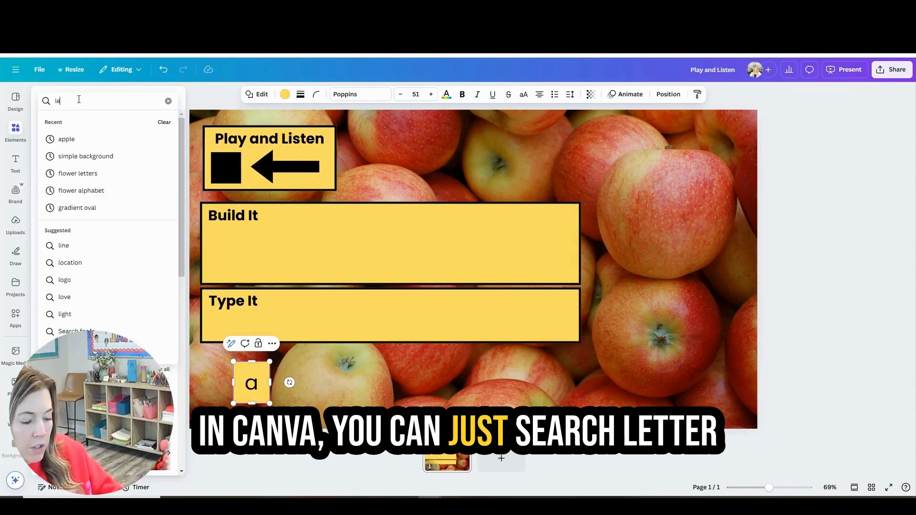
{"action": "type", "text": "tter tiles"}
{"action": "key", "text": "Return"}
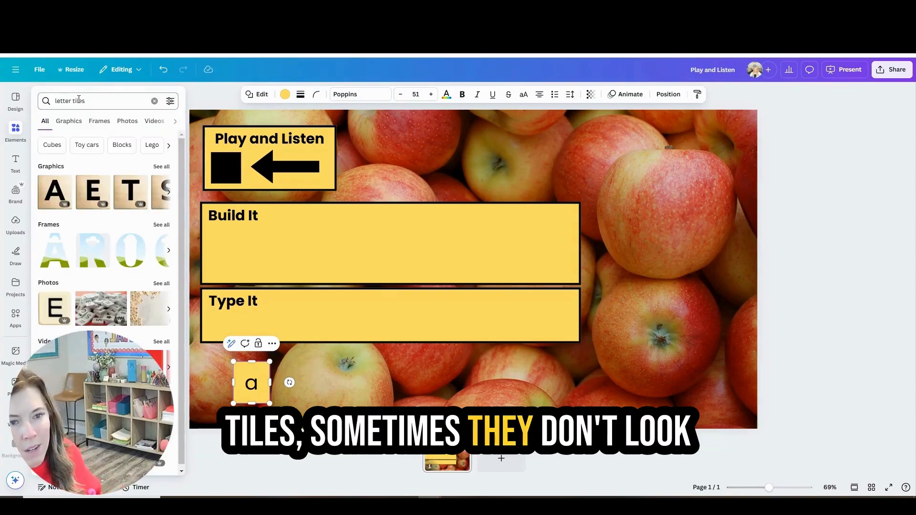
{"action": "left_click", "coordinate": [157, 167]}
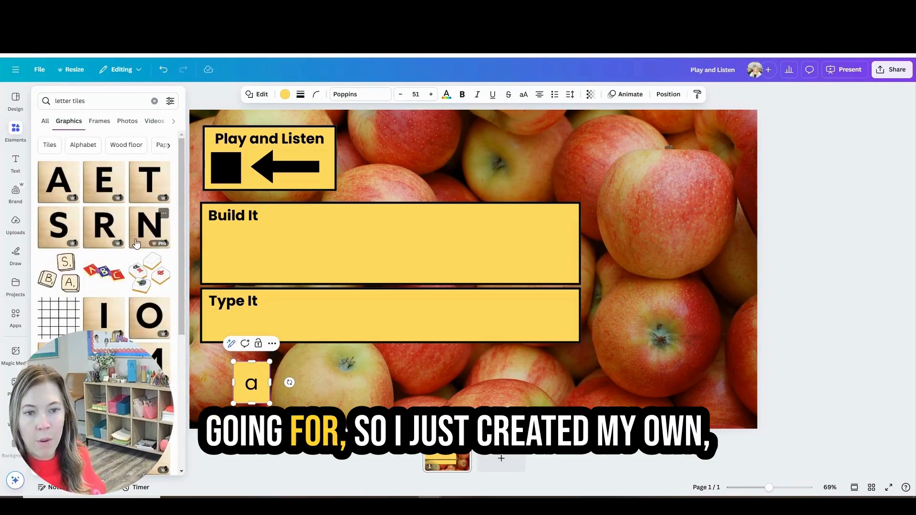
{"action": "scroll", "coordinate": [130, 282], "scroll_direction": "down", "scroll_amount": 4}
{"action": "left_click", "coordinate": [13, 129]}
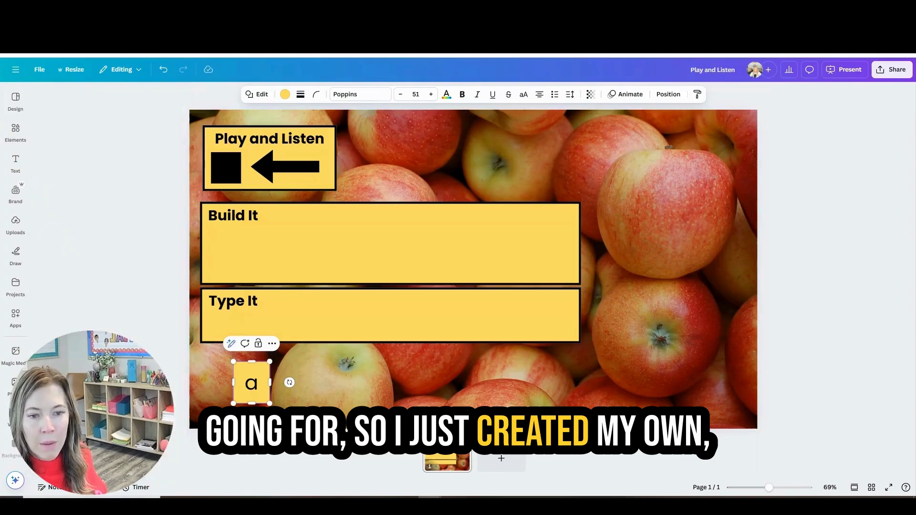
{"action": "left_click", "coordinate": [12, 130]}
{"action": "scroll", "coordinate": [111, 223], "scroll_direction": "down", "scroll_amount": 7}
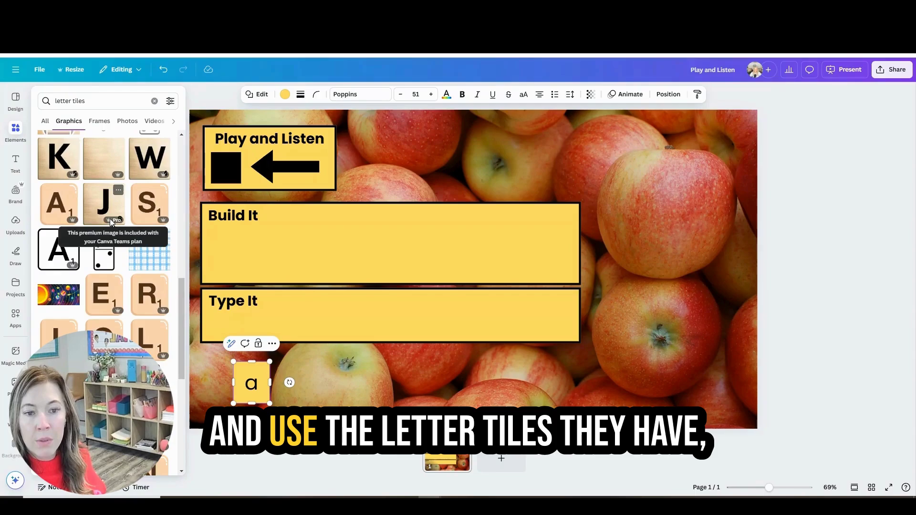
{"action": "scroll", "coordinate": [110, 218], "scroll_direction": "up", "scroll_amount": 3}
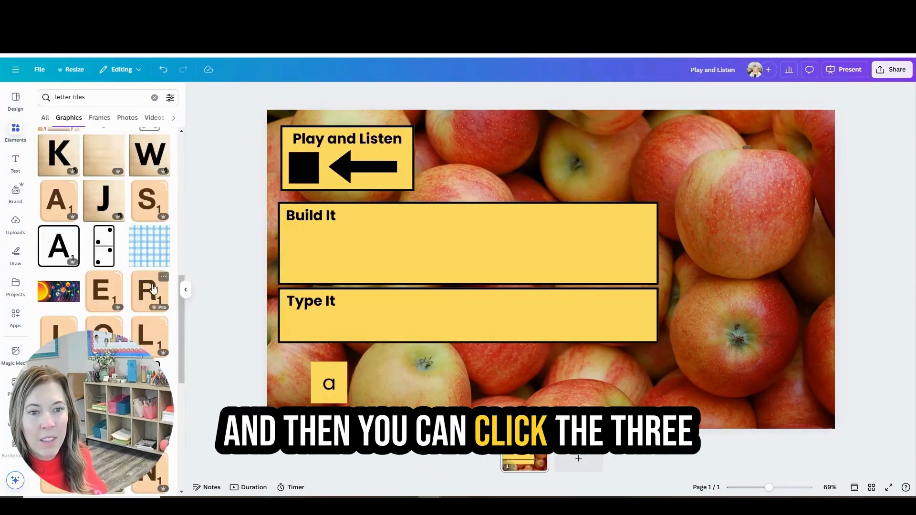
- View the R tile's Scrabble collection, add and resize the A tile, then delete it
{"action": "left_click", "coordinate": [163, 277]}
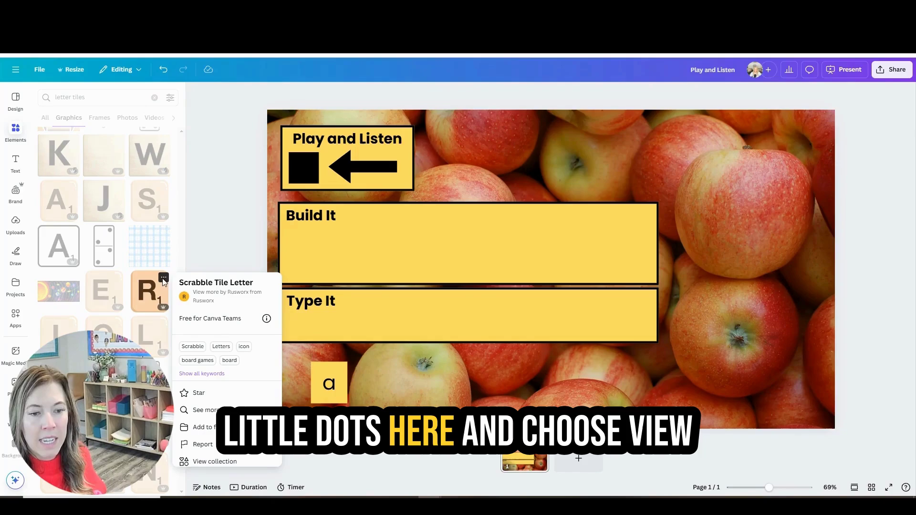
{"action": "left_click", "coordinate": [212, 464]}
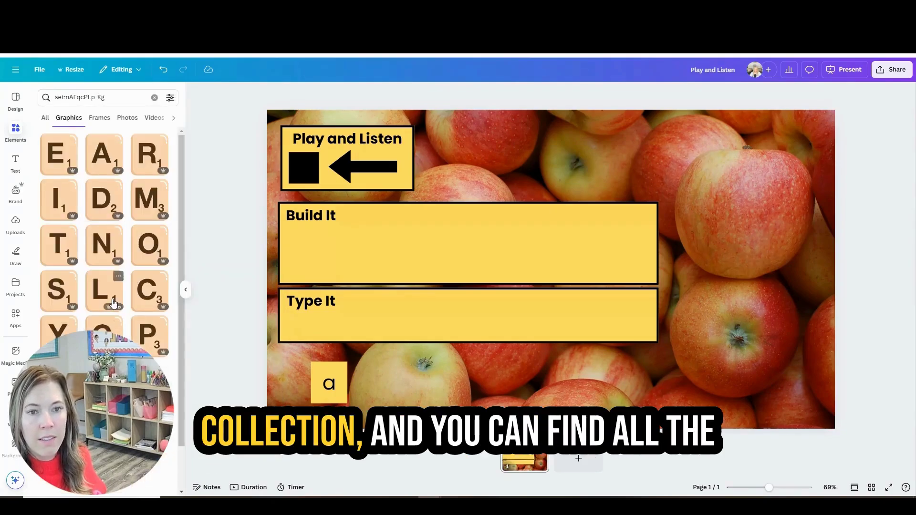
{"action": "scroll", "coordinate": [113, 237], "scroll_direction": "up", "scroll_amount": 2}
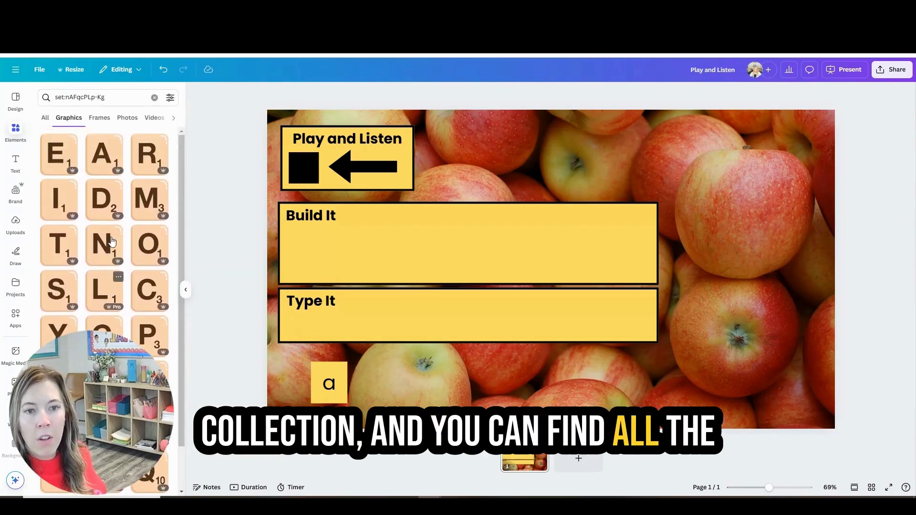
{"action": "left_click", "coordinate": [104, 153]}
{"action": "left_click_drag", "start_coordinate": [609, 204], "coordinate": [384, 405]}
{"action": "left_click_drag", "start_coordinate": [329, 259], "coordinate": [448, 395]}
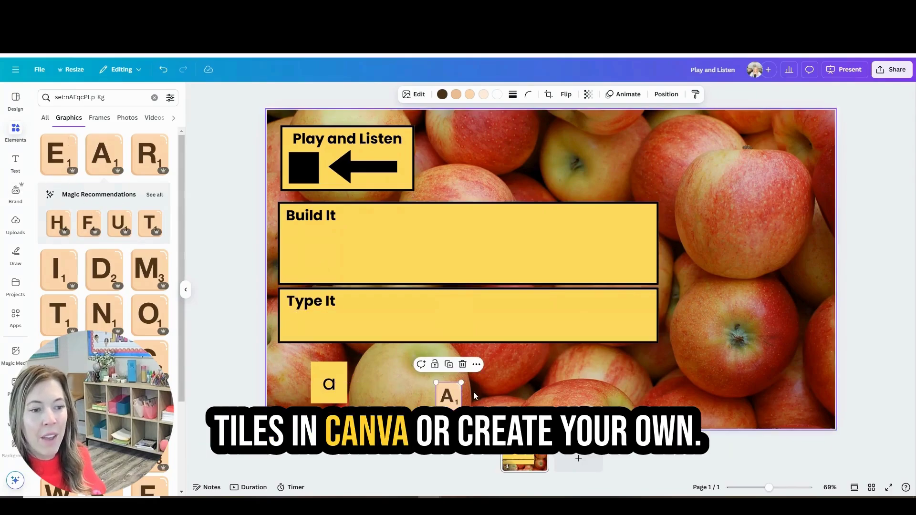
{"action": "key", "text": "Delete"}
- Reduce the a tile's letter to 47, narrow it slightly and give it a solid border
{"action": "left_click", "coordinate": [334, 383]}
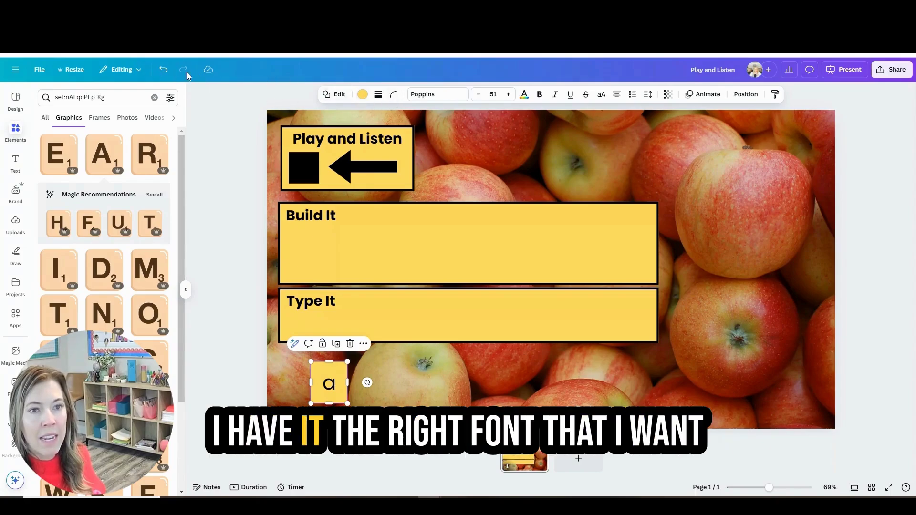
{"action": "left_click", "coordinate": [478, 94]}
{"action": "left_click", "coordinate": [478, 94]}
{"action": "left_click", "coordinate": [478, 94]}
{"action": "left_click", "coordinate": [478, 94]}
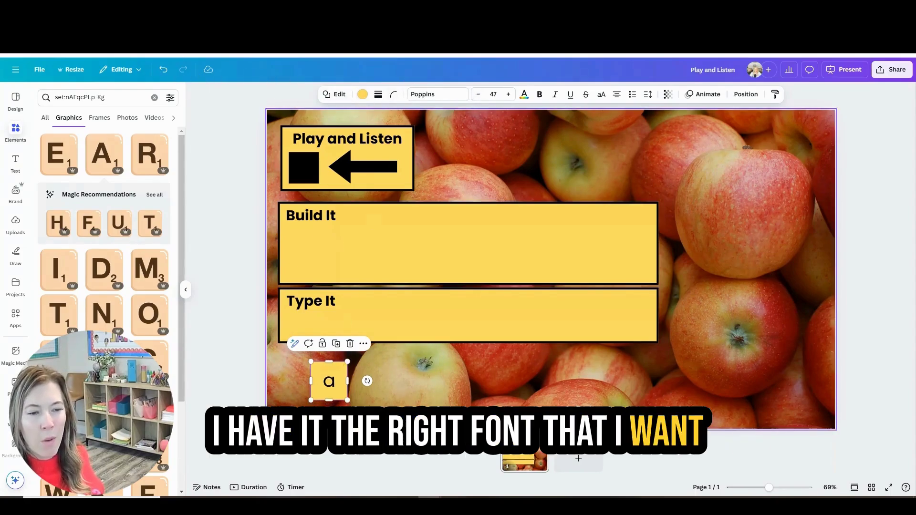
{"action": "left_click_drag", "start_coordinate": [345, 400], "coordinate": [346, 393]}
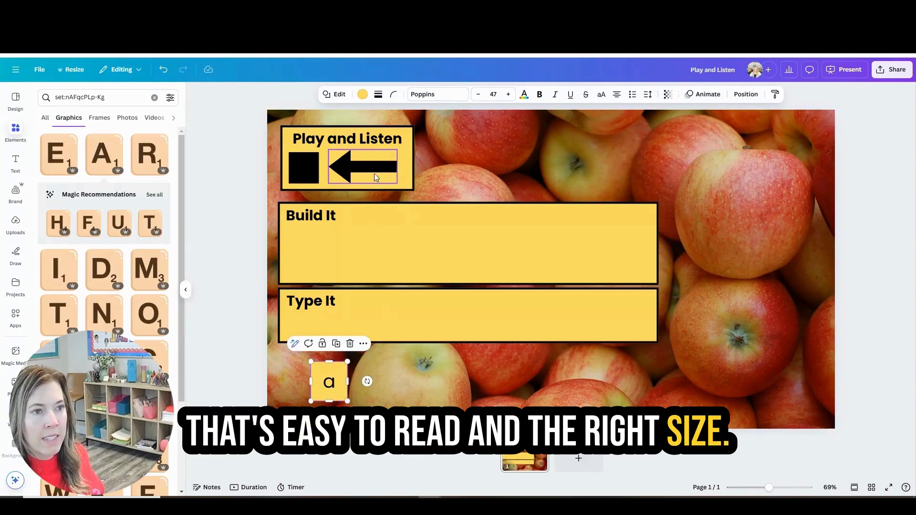
{"action": "left_click", "coordinate": [378, 94]}
{"action": "left_click", "coordinate": [353, 122]}
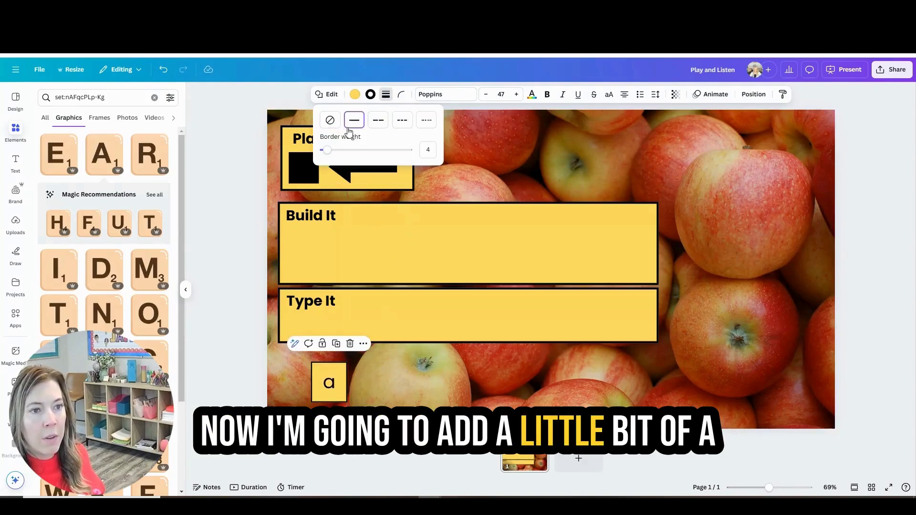
- Fill the tile with custom green #9DC569 and place it below Type It
{"action": "left_click", "coordinate": [356, 94]}
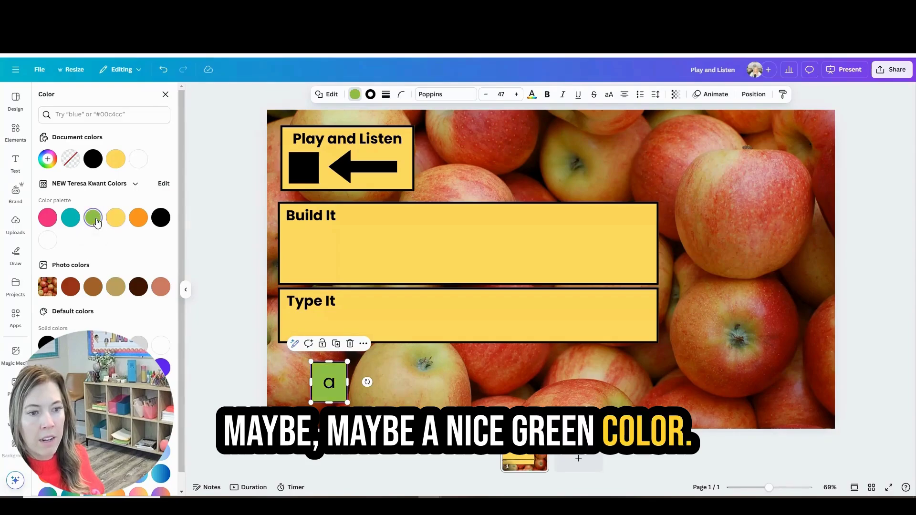
{"action": "left_click", "coordinate": [47, 158]}
{"action": "left_click_drag", "start_coordinate": [121, 212], "coordinate": [101, 213]}
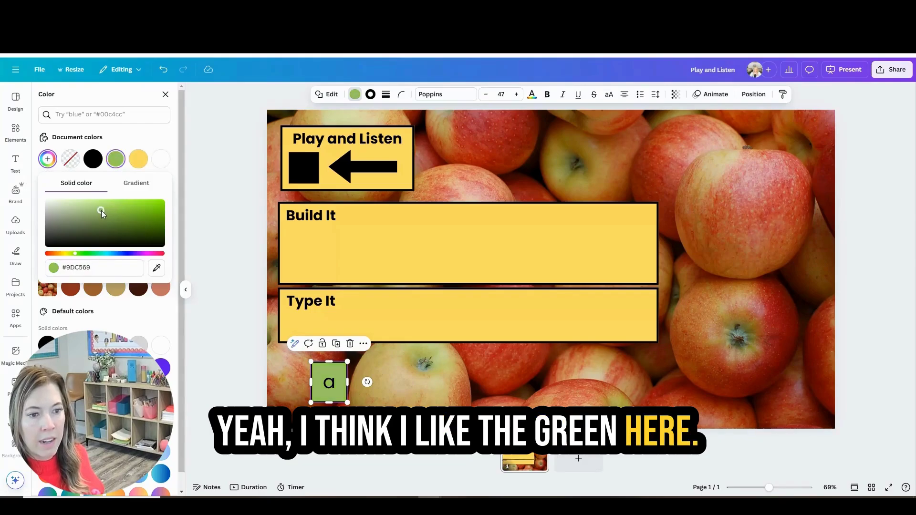
{"action": "mouse_move", "coordinate": [328, 377]}
{"action": "left_mouse_down"}
{"action": "mouse_move", "coordinate": [295, 367]}
{"action": "mouse_move", "coordinate": [336, 372]}
{"action": "left_mouse_up"}
- Duplicate the green tile to build the alphabet, test moving a and p into Build It, then undo
{"action": "key", "text": "ctrl+d"}
{"action": "double_click", "coordinate": [336, 372]}
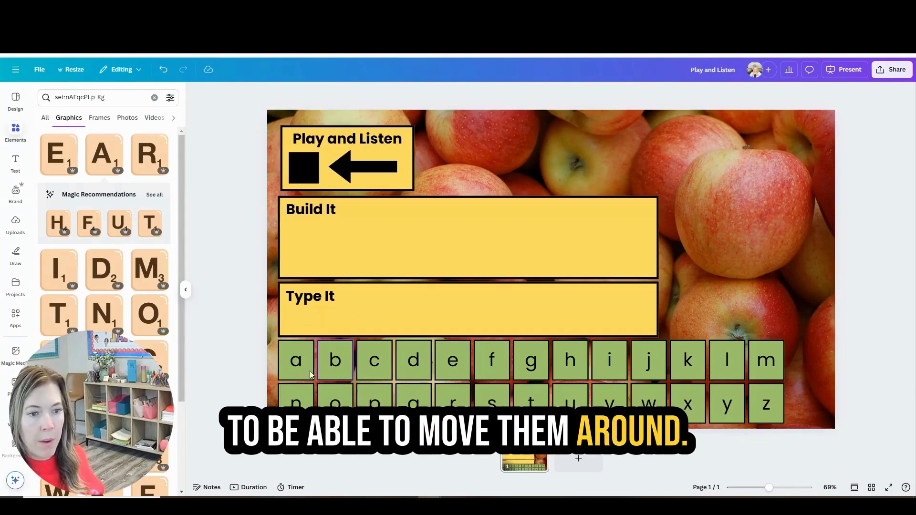
{"action": "left_click", "coordinate": [296, 360]}
{"action": "left_click_drag", "start_coordinate": [296, 359], "coordinate": [334, 240]}
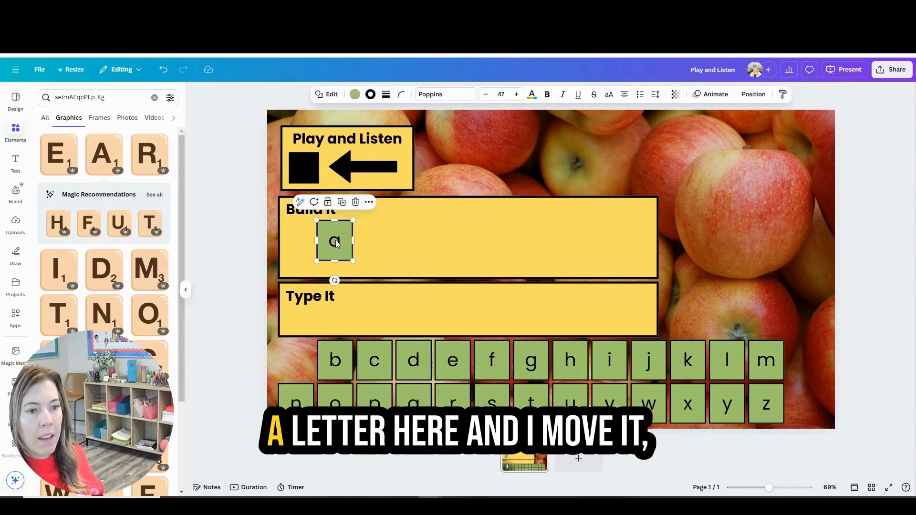
{"action": "left_click_drag", "start_coordinate": [375, 400], "coordinate": [375, 240]}
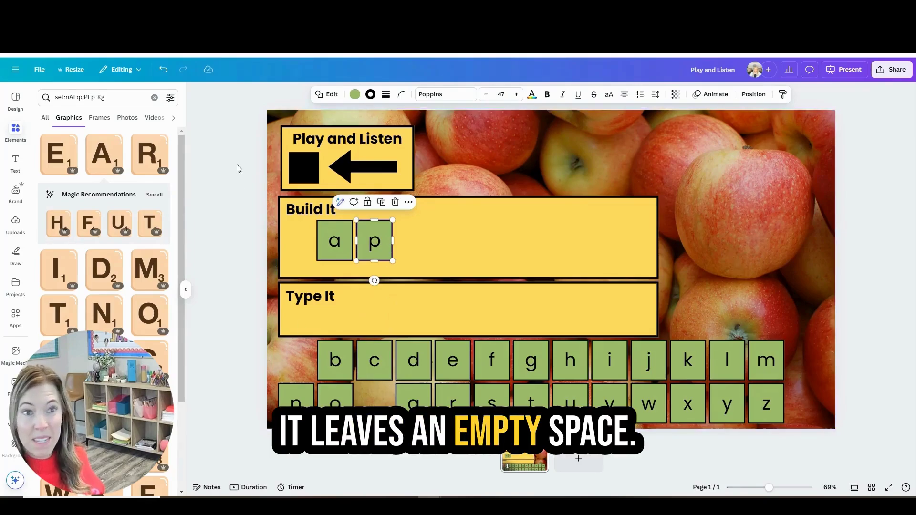
{"action": "left_click", "coordinate": [162, 70]}
{"action": "left_click", "coordinate": [163, 70]}
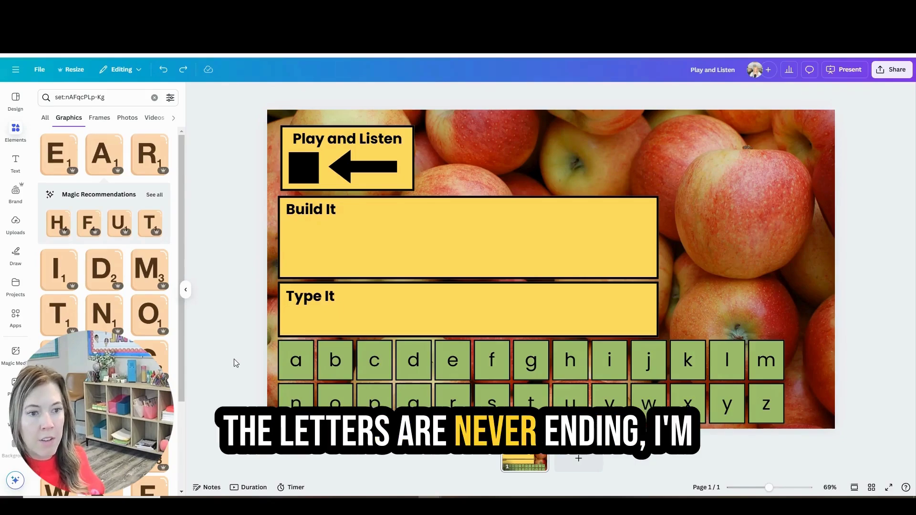
- Copy and paste all alphabet tiles onto the originals, then undo the pasted set
{"action": "left_click_drag", "start_coordinate": [234, 359], "coordinate": [799, 426]}
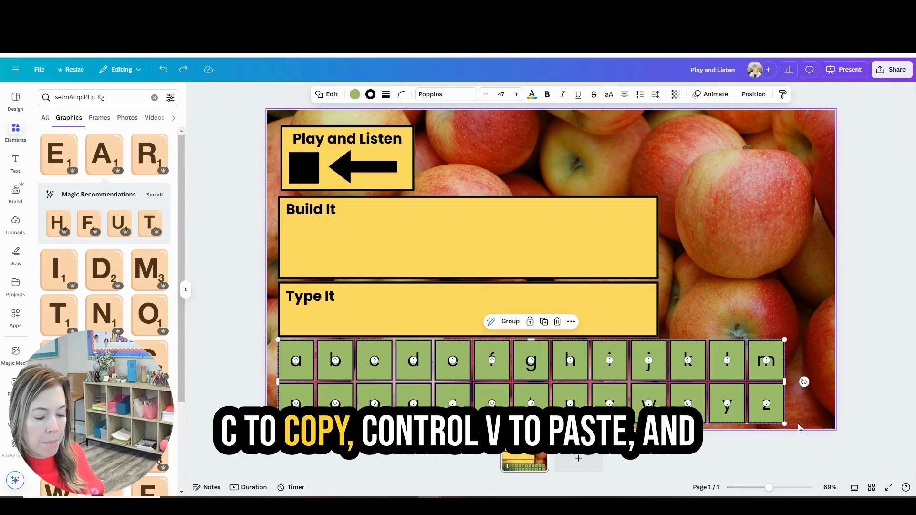
{"action": "key", "text": "ctrl+c"}
{"action": "key", "text": "ctrl+v"}
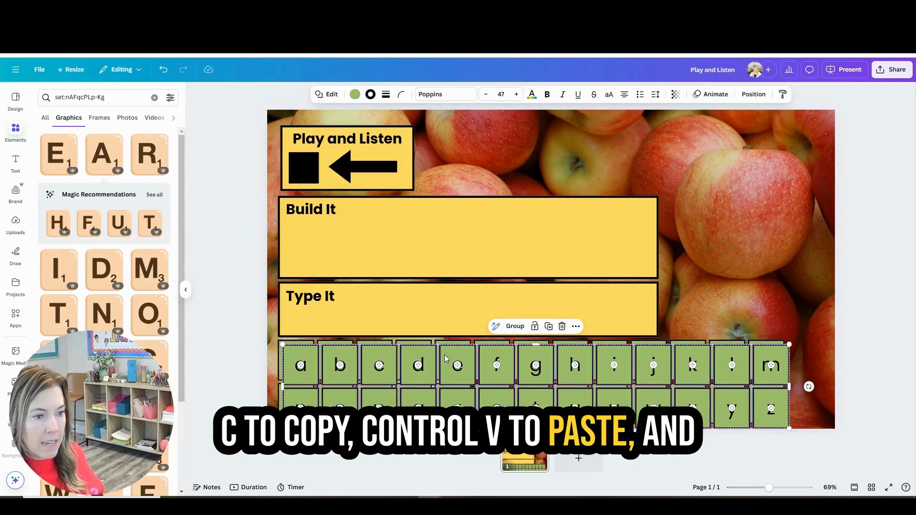
{"action": "left_click_drag", "start_coordinate": [445, 358], "coordinate": [440, 352]}
{"action": "left_click", "coordinate": [250, 363]}
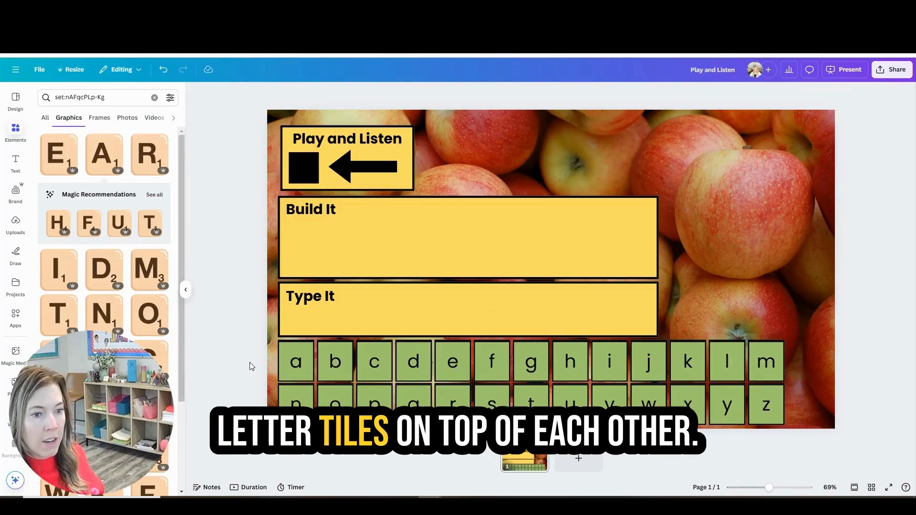
{"action": "left_click", "coordinate": [163, 72]}
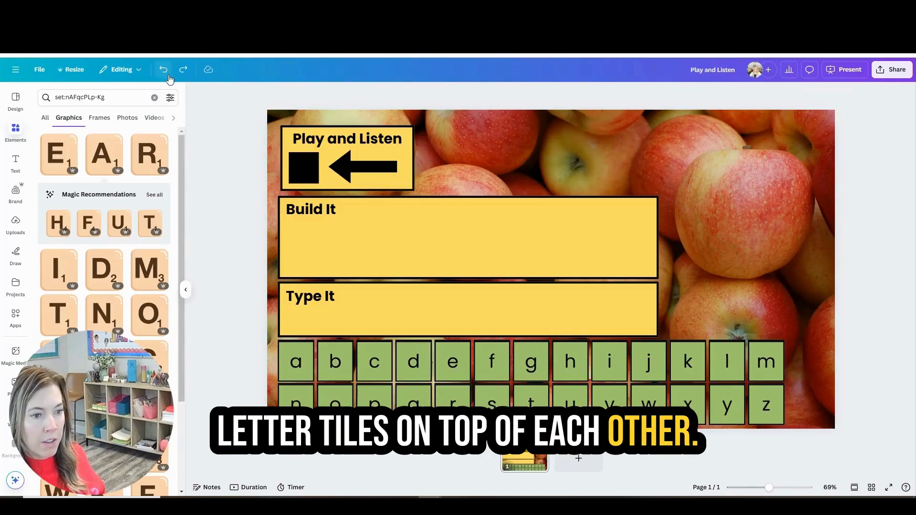
{"action": "left_click", "coordinate": [168, 74]}
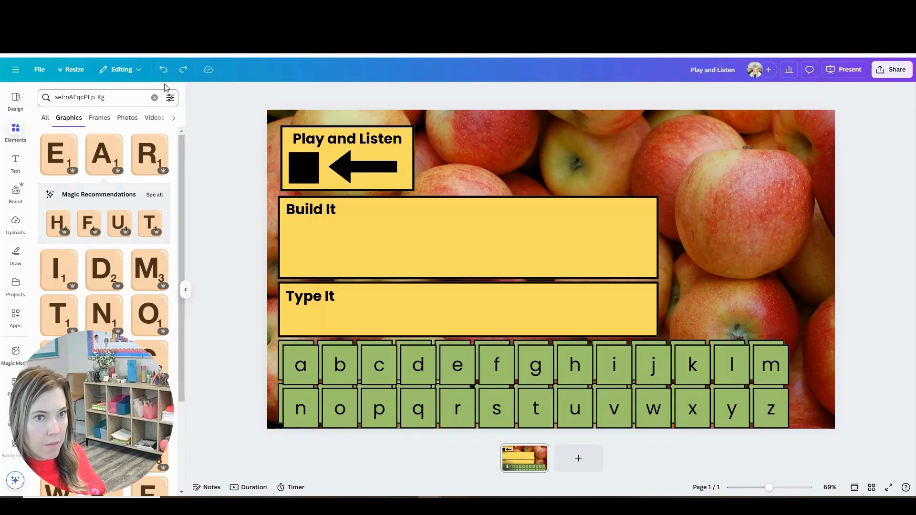
{"action": "left_click", "coordinate": [166, 78]}
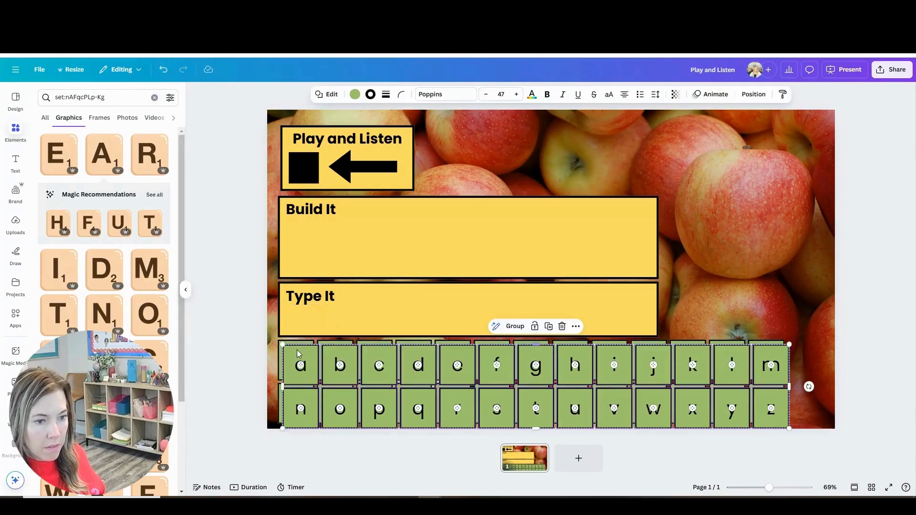
{"action": "left_click", "coordinate": [248, 353]}
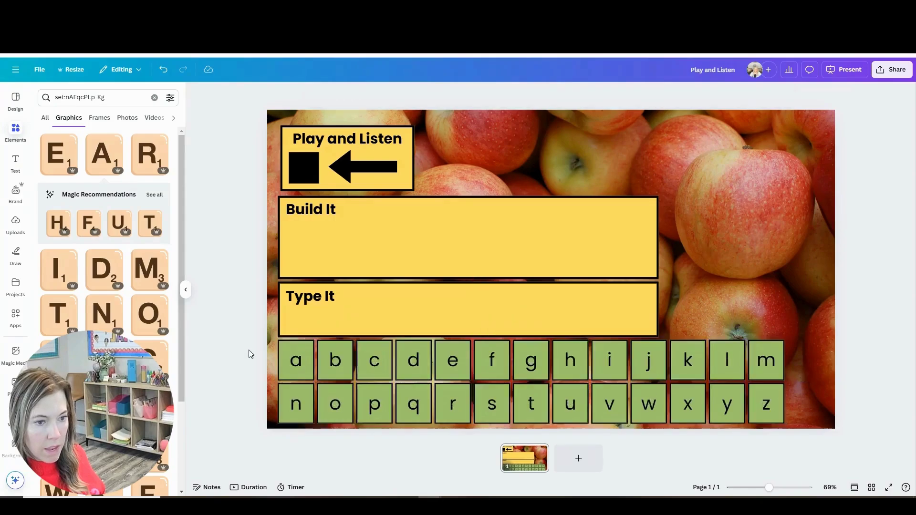
- Duplicate the whole a–z tile set with Ctrl+D and stack the copies on the originals
{"action": "left_click_drag", "start_coordinate": [248, 351], "coordinate": [802, 429]}
{"action": "key", "text": "ctrl+d"}
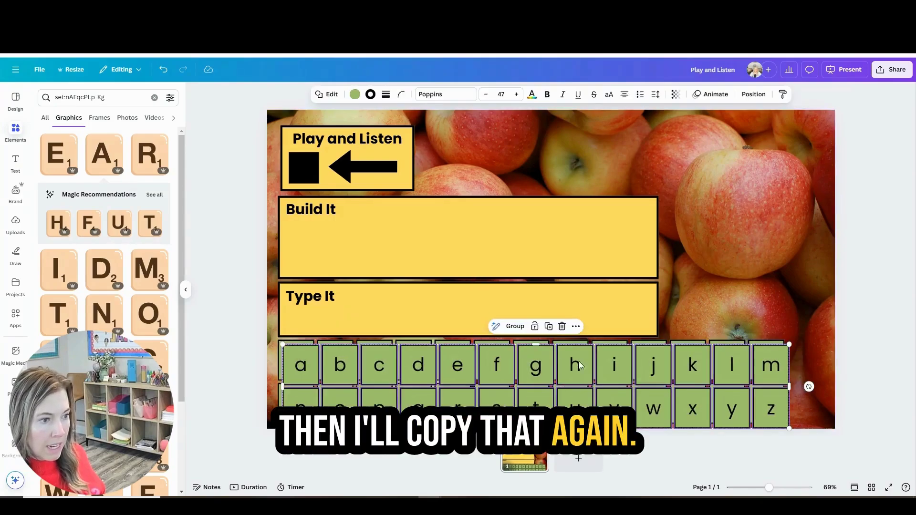
{"action": "left_click_drag", "start_coordinate": [531, 362], "coordinate": [524, 353]}
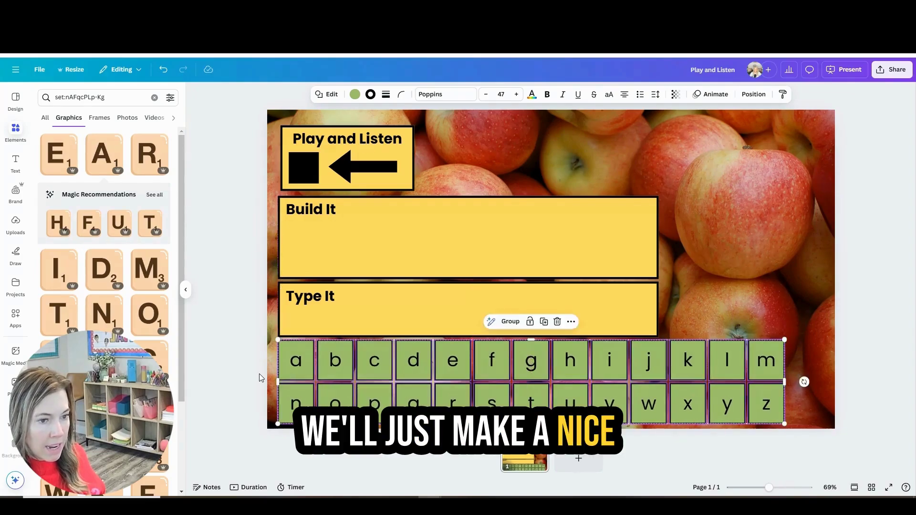
{"action": "left_click", "coordinate": [251, 361]}
{"action": "left_click_drag", "start_coordinate": [253, 366], "coordinate": [800, 431]}
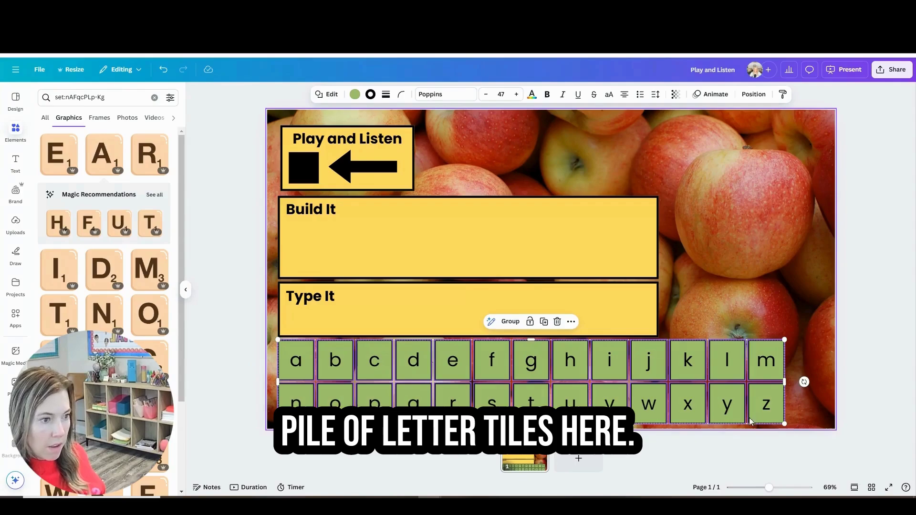
{"action": "left_click_drag", "start_coordinate": [572, 353], "coordinate": [570, 352]}
{"action": "left_click", "coordinate": [657, 300]}
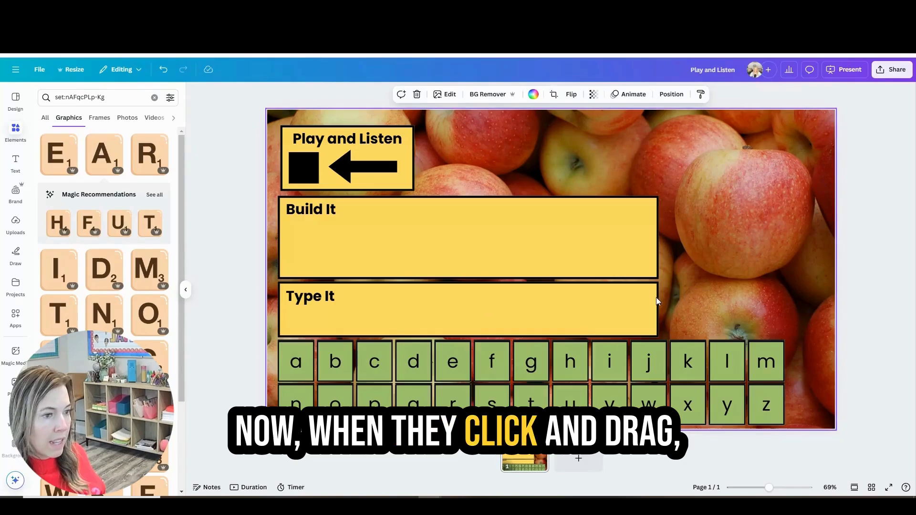
{"action": "left_click_drag", "start_coordinate": [305, 373], "coordinate": [361, 257]}
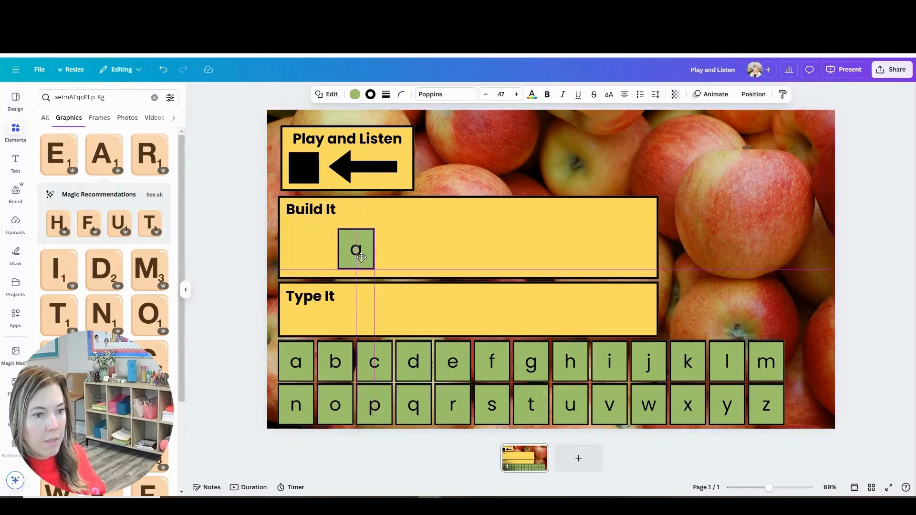
{"action": "left_click_drag", "start_coordinate": [367, 391], "coordinate": [393, 258]}
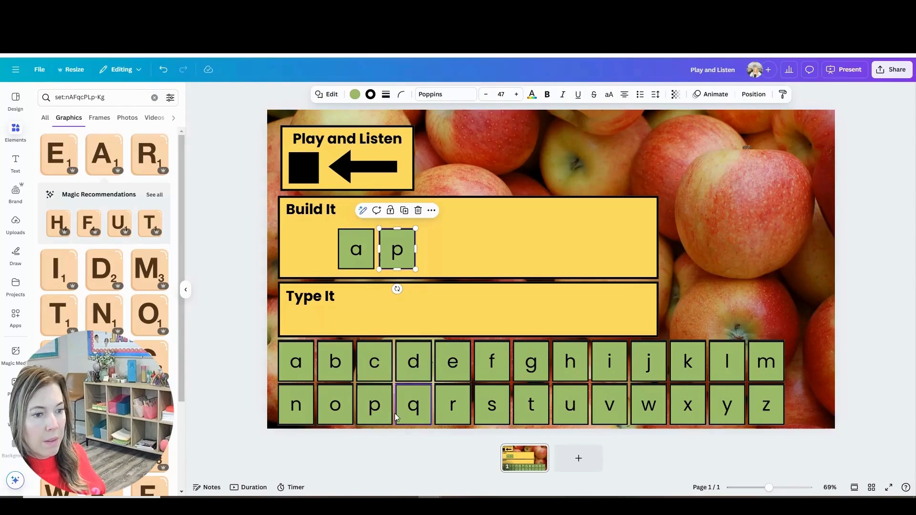
{"action": "left_click_drag", "start_coordinate": [382, 408], "coordinate": [443, 251]}
{"action": "left_click_drag", "start_coordinate": [725, 367], "coordinate": [481, 241]}
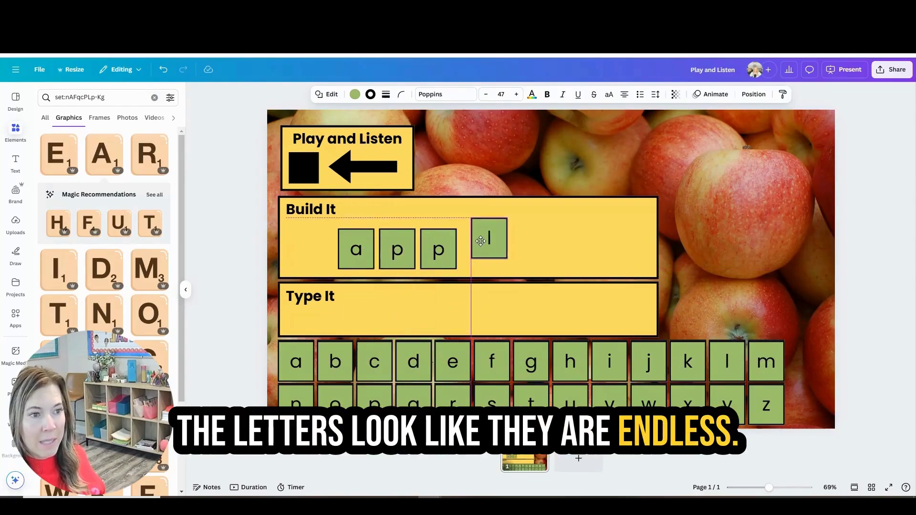
{"action": "left_click_drag", "start_coordinate": [472, 251], "coordinate": [472, 251]}
{"action": "left_click_drag", "start_coordinate": [452, 361], "coordinate": [521, 248]}
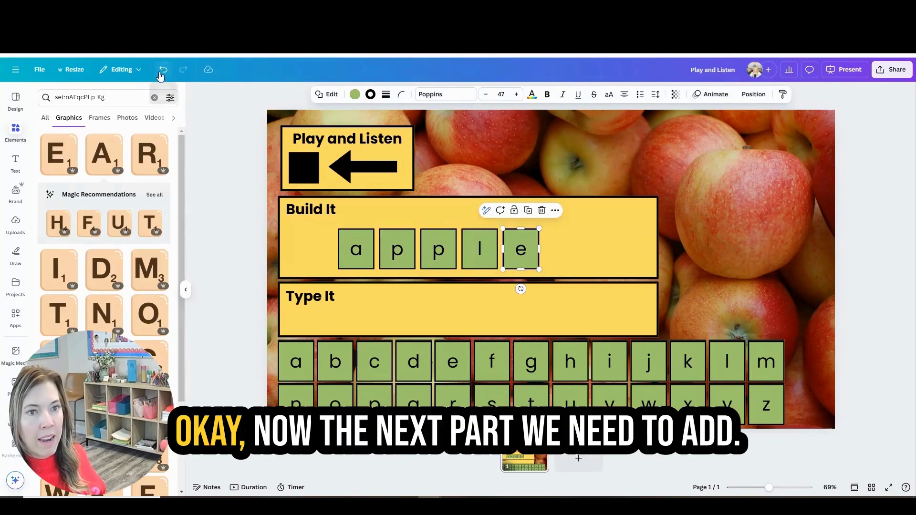
{"action": "left_click", "coordinate": [163, 69]}
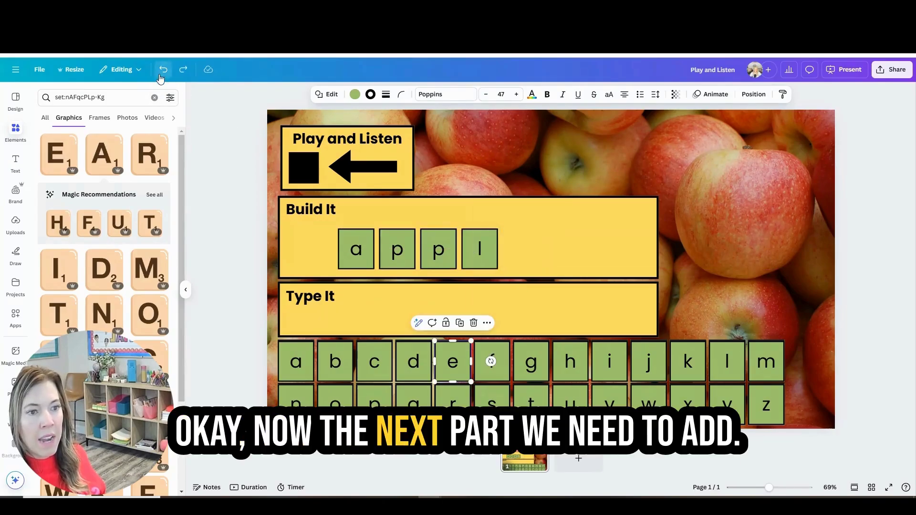
{"action": "left_click", "coordinate": [162, 69]}
{"action": "left_click", "coordinate": [163, 70]}
{"action": "left_click", "coordinate": [163, 70]}
{"action": "left_click", "coordinate": [163, 70]}
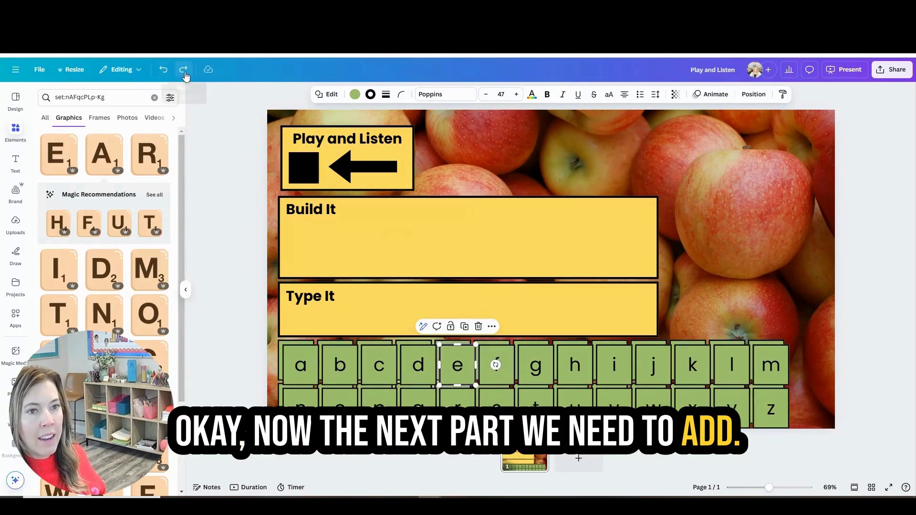
{"action": "left_click", "coordinate": [184, 70]}
- Add a Subtitle text box to the slide reading "Type Here"
{"action": "key", "text": "Escape"}
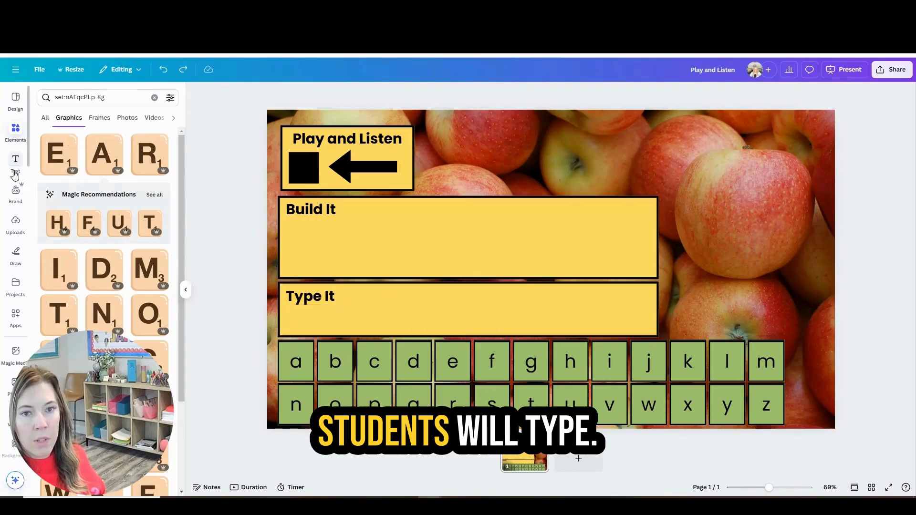
{"action": "left_click", "coordinate": [15, 162]}
{"action": "left_click", "coordinate": [58, 220]}
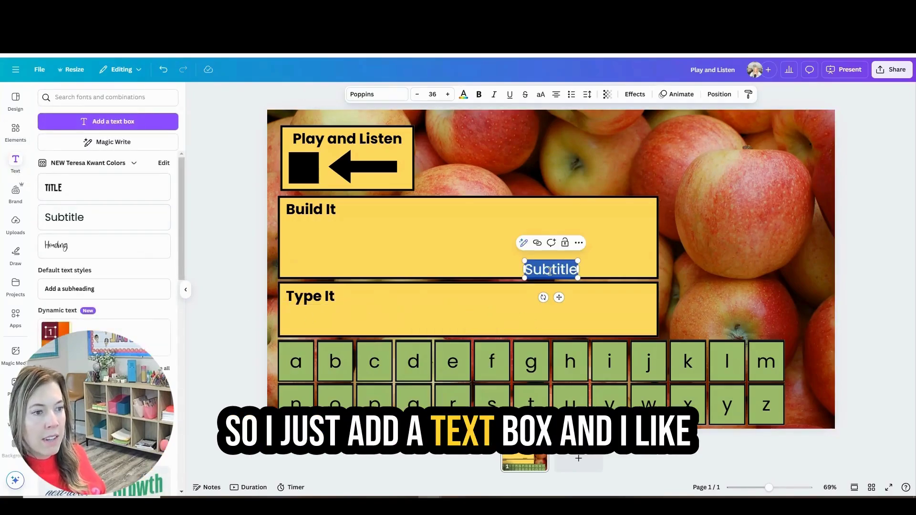
{"action": "type", "text": "Type H"}
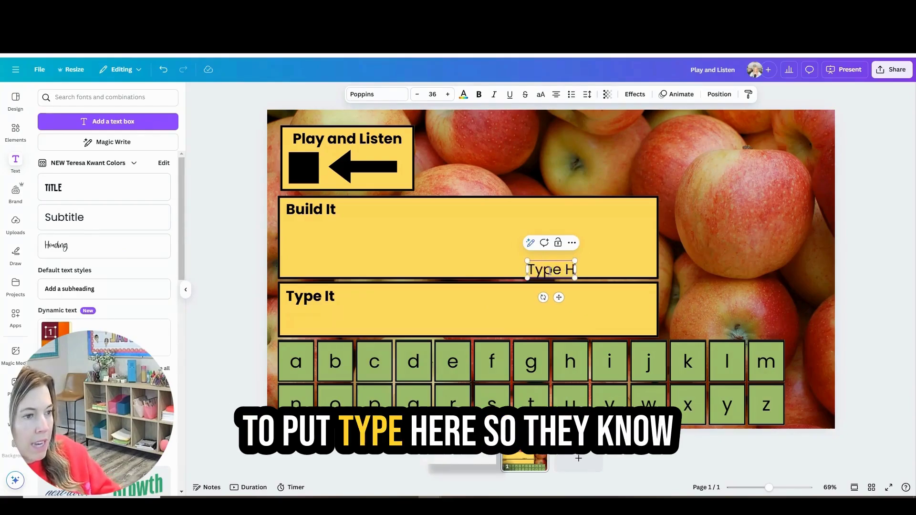
{"action": "type", "text": "ere"}
- Widen the "Type Here" box, centre it in Type It, and enlarge its font to about 59
{"action": "left_click_drag", "start_coordinate": [512, 268], "coordinate": [371, 267]}
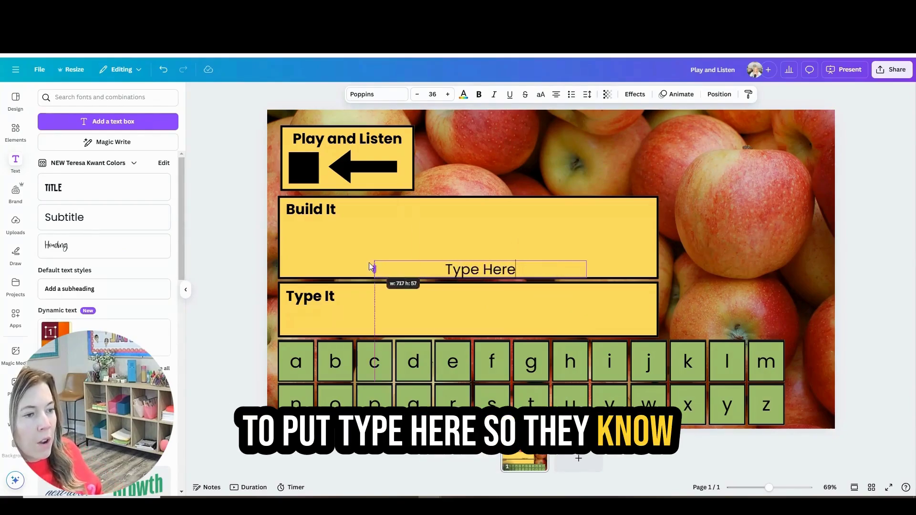
{"action": "left_click_drag", "start_coordinate": [523, 268], "coordinate": [550, 310]}
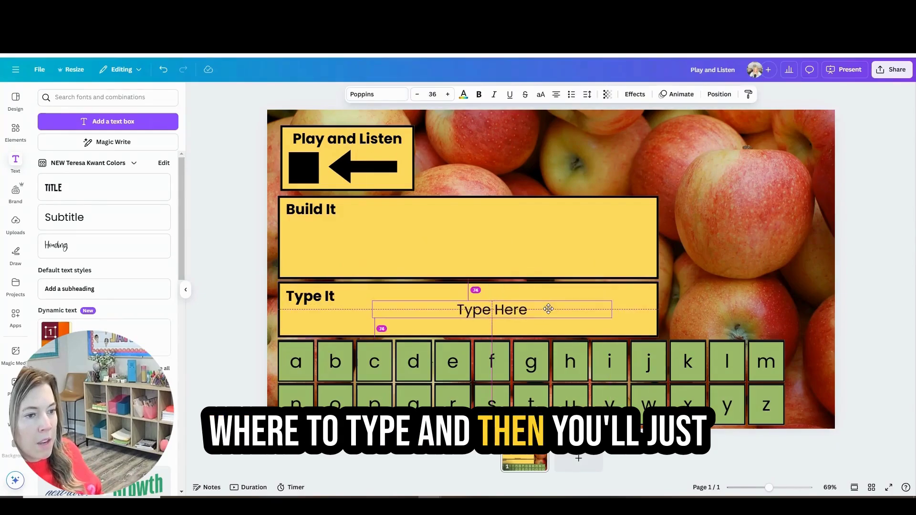
{"action": "left_click_drag", "start_coordinate": [614, 305], "coordinate": [622, 306]}
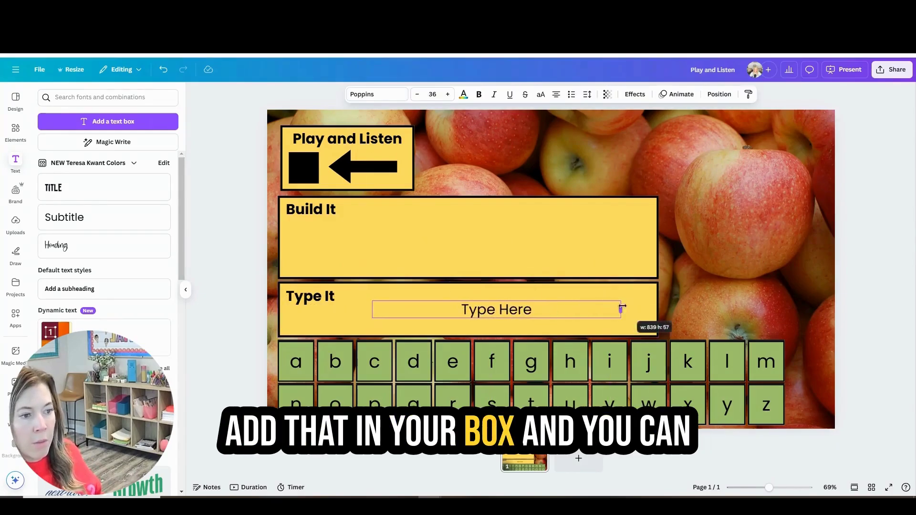
{"action": "left_click", "coordinate": [447, 95]}
{"action": "left_click", "coordinate": [447, 94]}
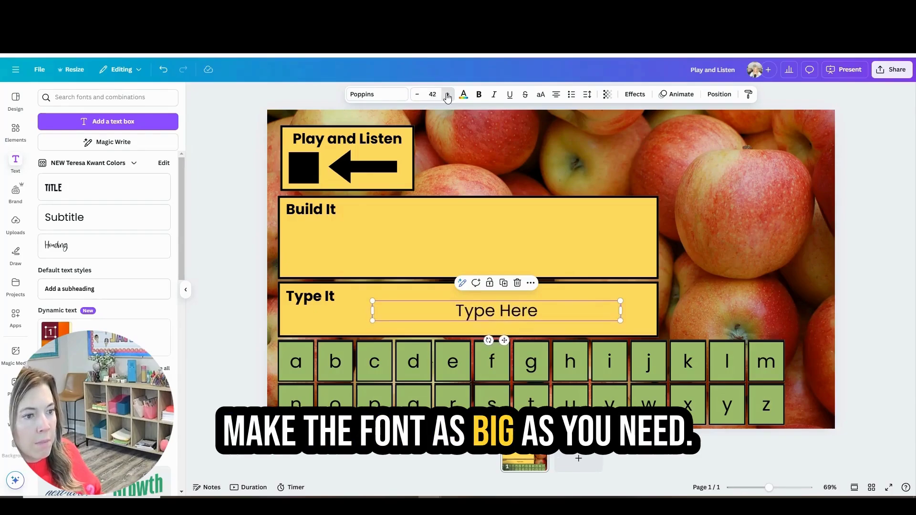
{"action": "left_click", "coordinate": [446, 95]}
{"action": "left_click", "coordinate": [446, 95]}
{"action": "left_click", "coordinate": [447, 95]}
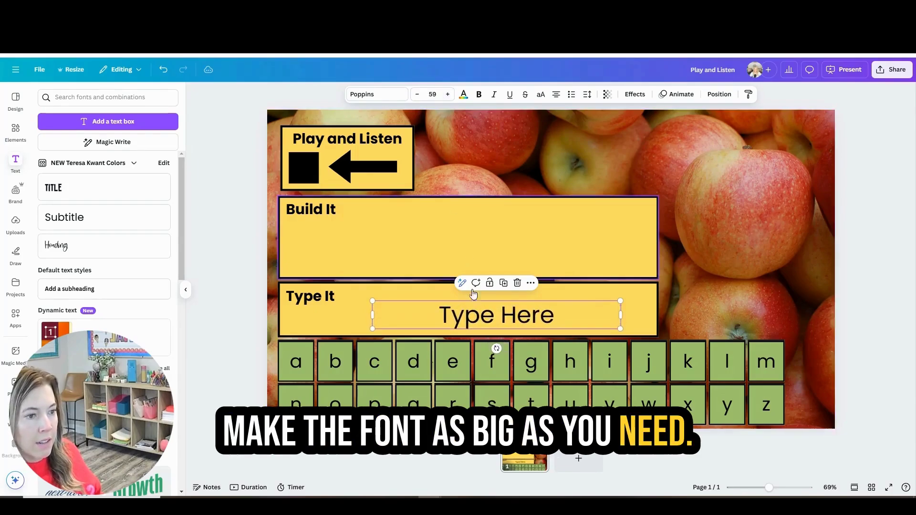
{"action": "left_click_drag", "start_coordinate": [475, 310], "coordinate": [470, 305]}
{"action": "left_click", "coordinate": [258, 200]}
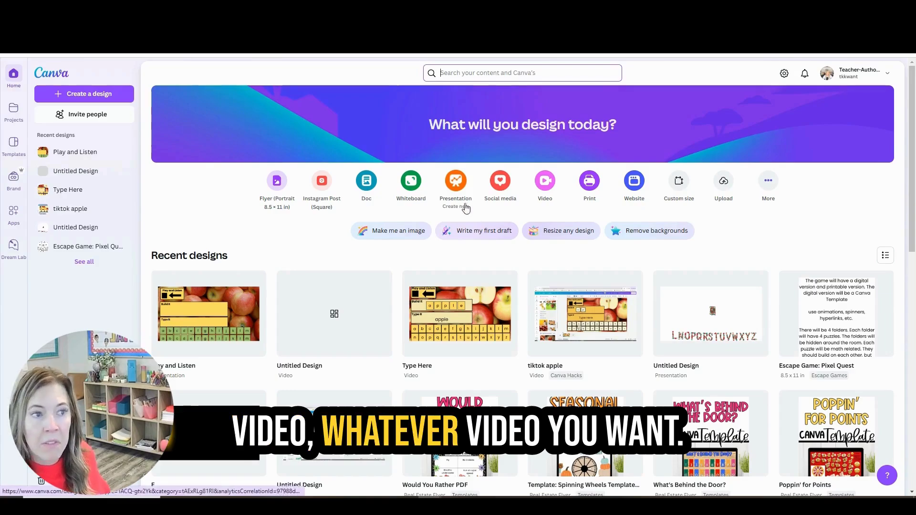
- Create a new blank Square Video design at 800 × 800 px
{"action": "left_click", "coordinate": [545, 181]}
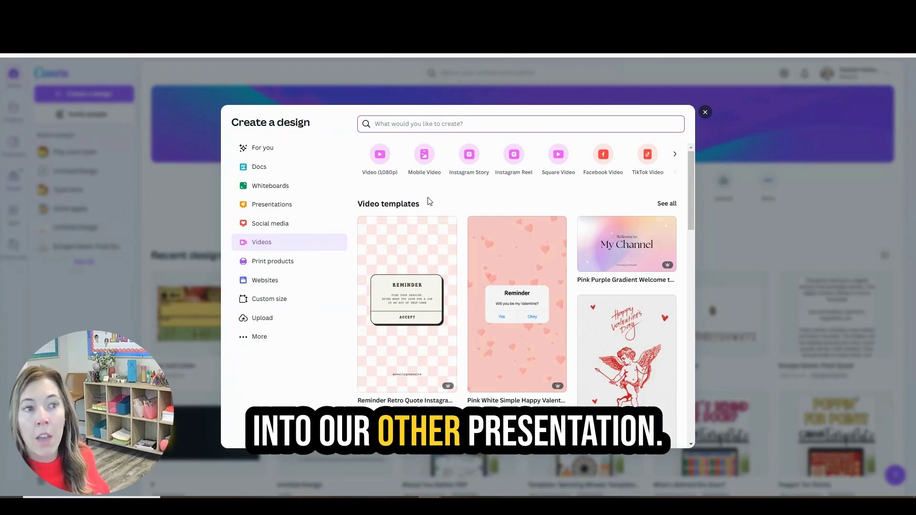
{"action": "left_click", "coordinate": [557, 163]}
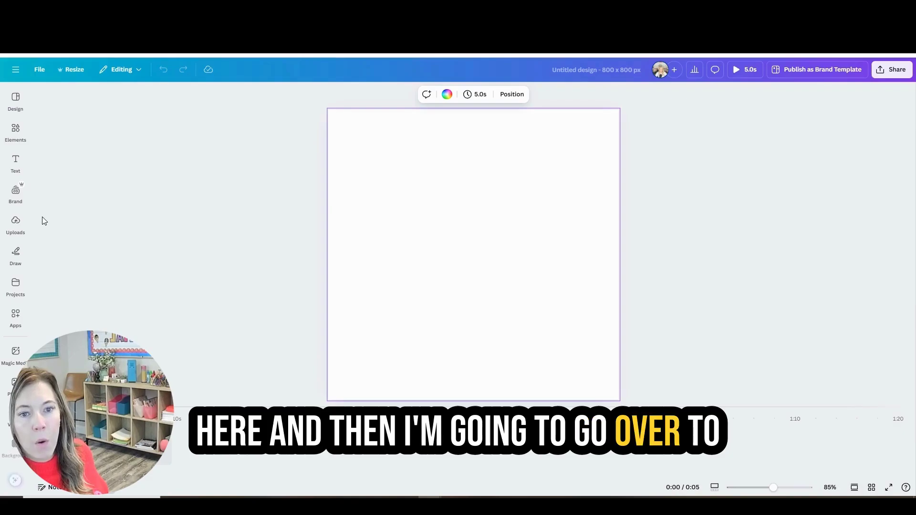
- Record a short self-video using Record yourself in the Uploads panel
{"action": "left_click", "coordinate": [16, 223]}
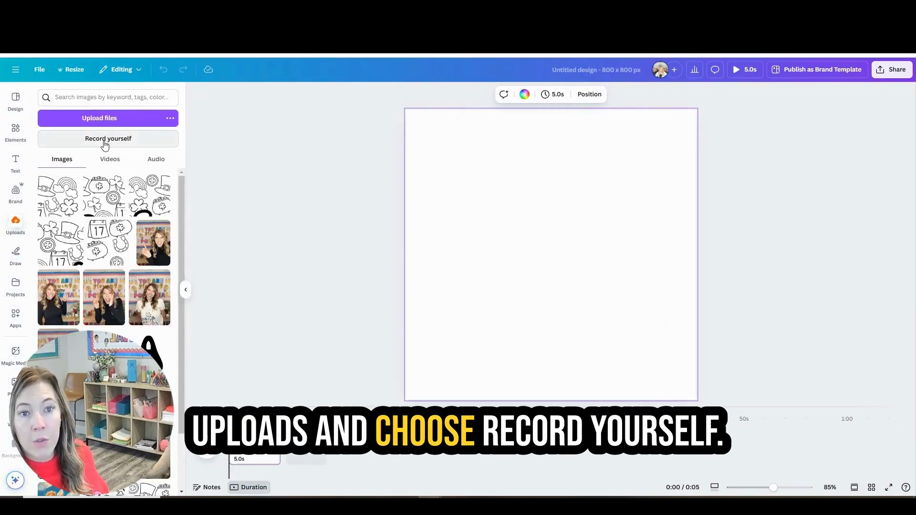
{"action": "left_click", "coordinate": [106, 140]}
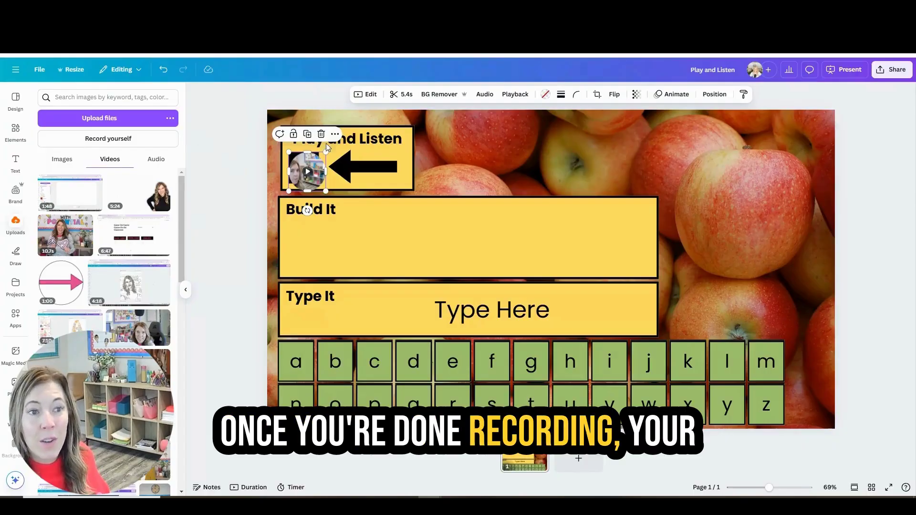
- Settle the recorded clip over the black Play and Listen square and set its transparency to 0
{"action": "left_click_drag", "start_coordinate": [299, 162], "coordinate": [308, 159]}
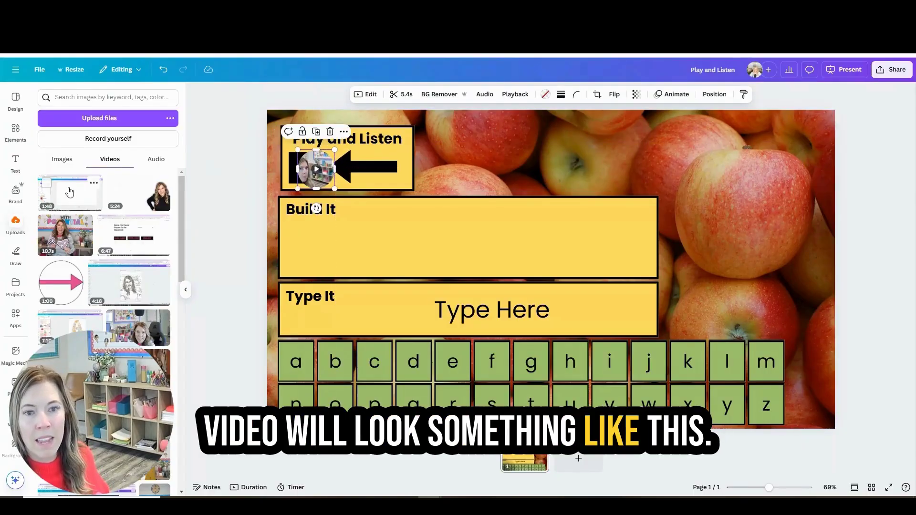
{"action": "left_click", "coordinate": [15, 223]}
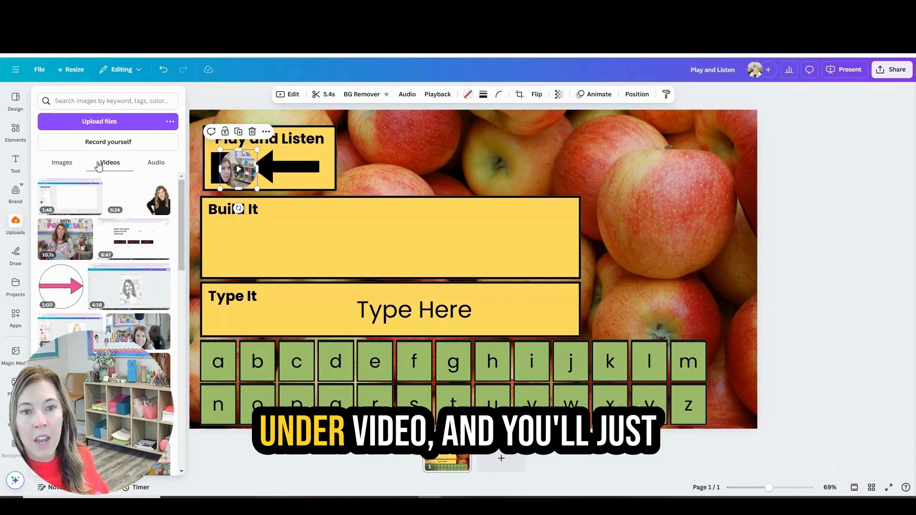
{"action": "mouse_move", "coordinate": [225, 159]}
{"action": "left_mouse_down"}
{"action": "mouse_move", "coordinate": [227, 148]}
{"action": "mouse_move", "coordinate": [223, 178]}
{"action": "mouse_move", "coordinate": [225, 154]}
{"action": "left_mouse_up"}
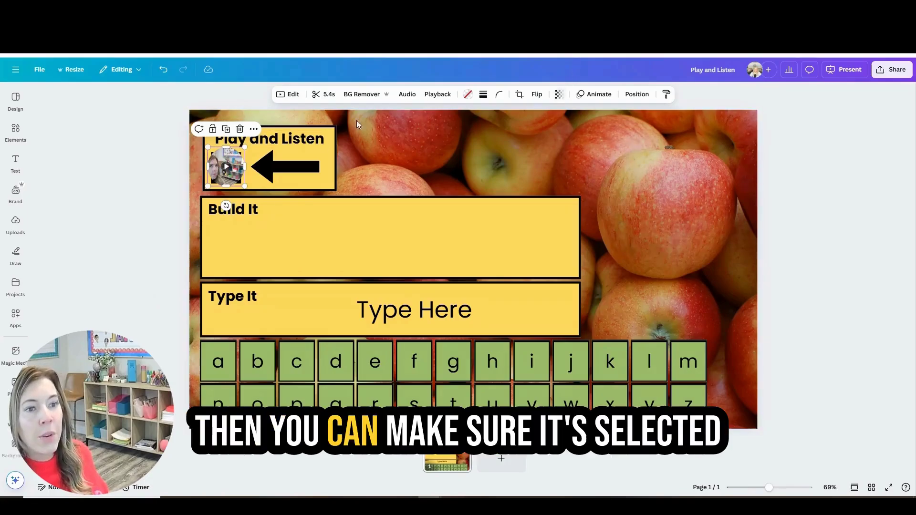
{"action": "left_click", "coordinate": [558, 95]}
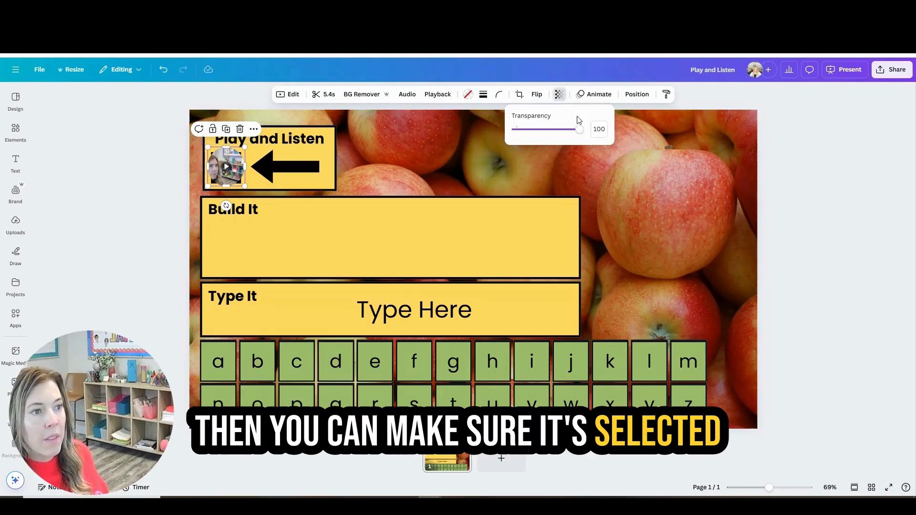
{"action": "left_click_drag", "start_coordinate": [582, 130], "coordinate": [516, 130]}
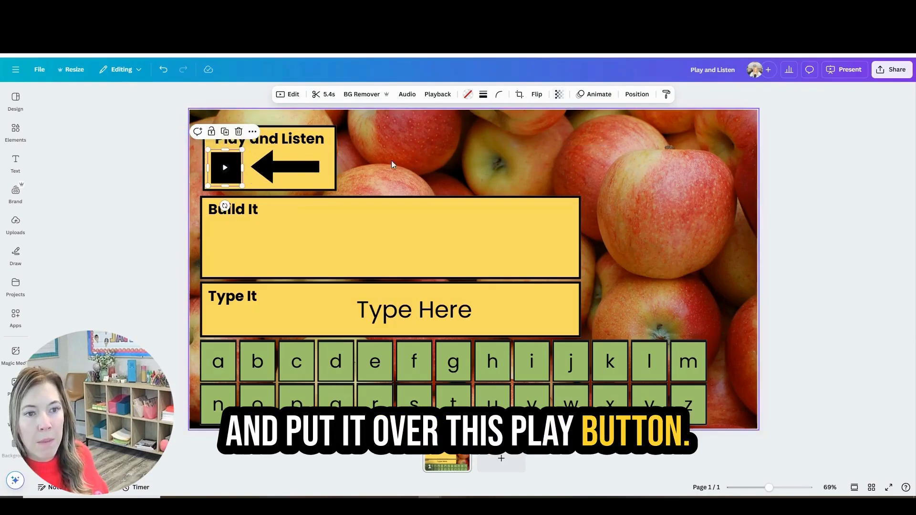
{"action": "left_click", "coordinate": [264, 164]}
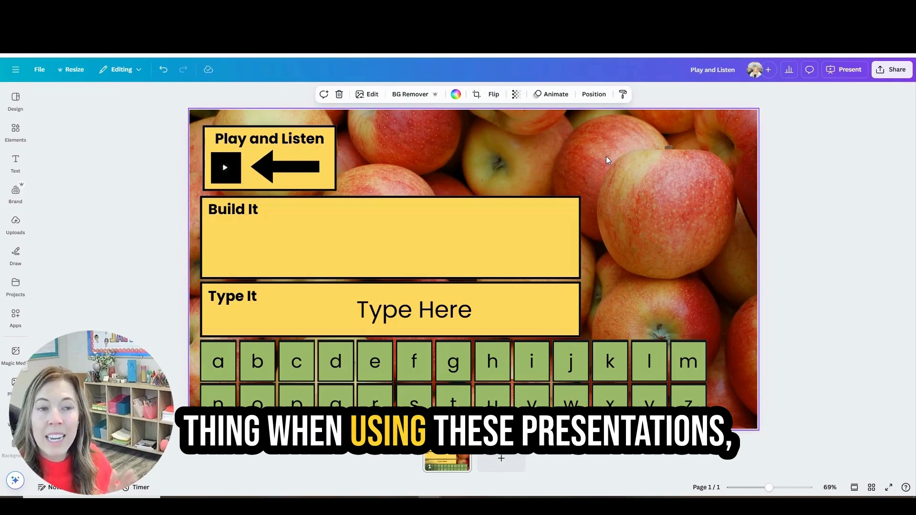
{"action": "left_click", "coordinate": [855, 71]}
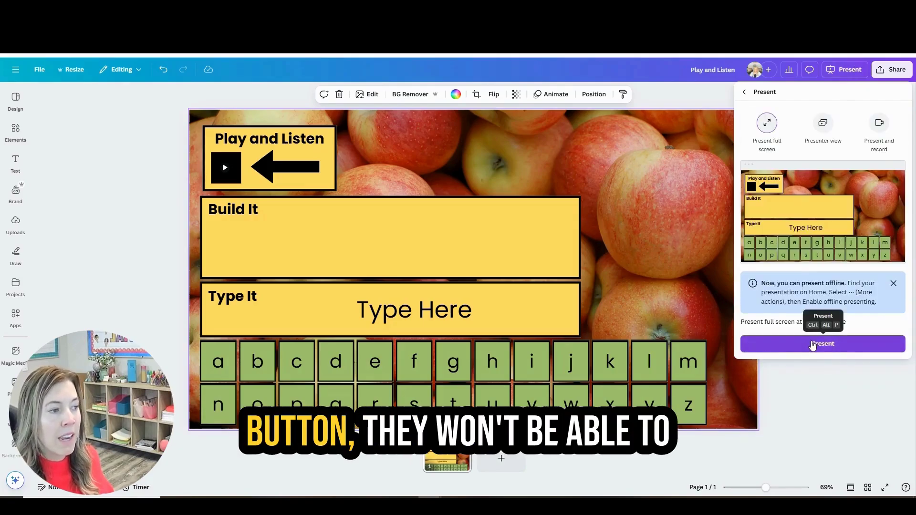
{"action": "left_click", "coordinate": [822, 343]}
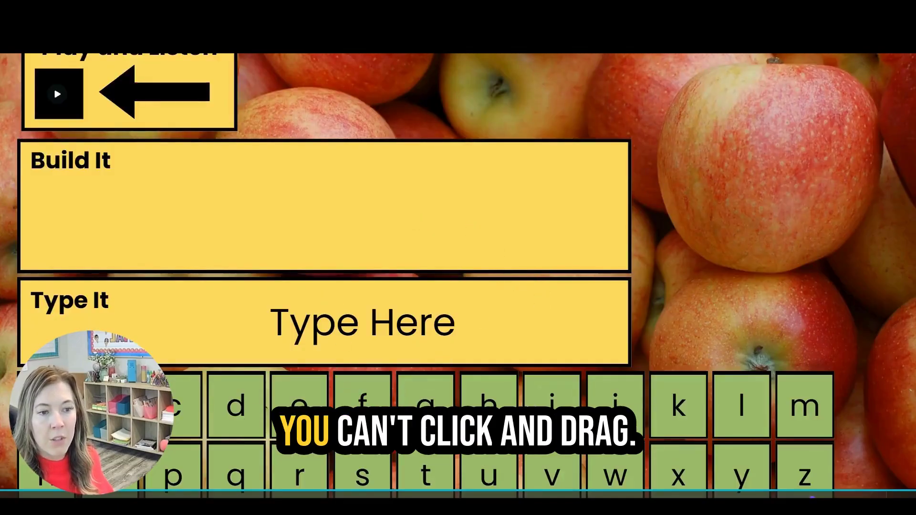
{"action": "left_click", "coordinate": [321, 170]}
{"action": "right_click", "coordinate": [715, 178]}
{"action": "left_click", "coordinate": [730, 193]}
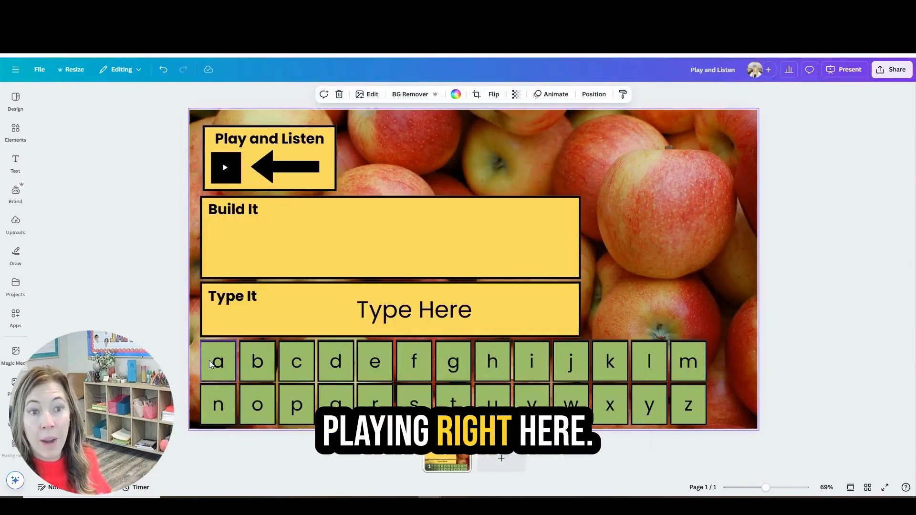
- Drag the a and first p letter tiles into the Build It box
{"action": "left_click", "coordinate": [849, 253]}
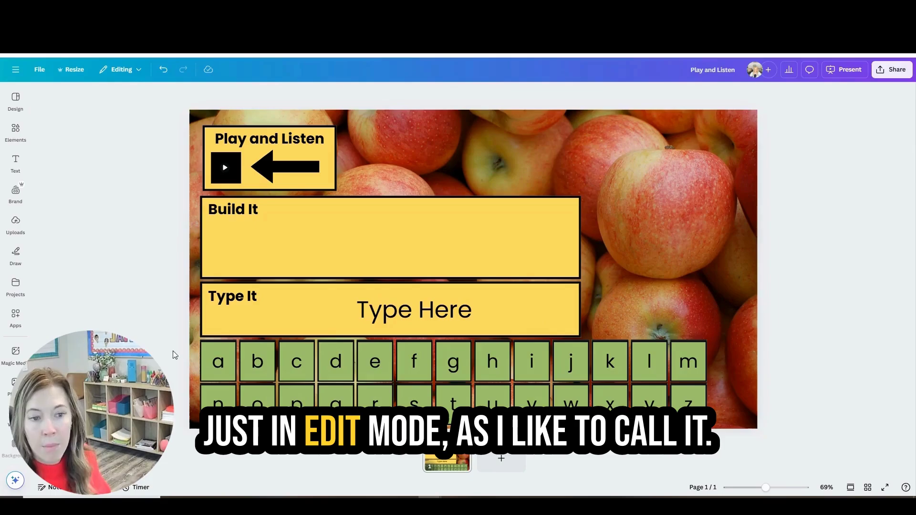
{"action": "left_click_drag", "start_coordinate": [216, 363], "coordinate": [315, 230]}
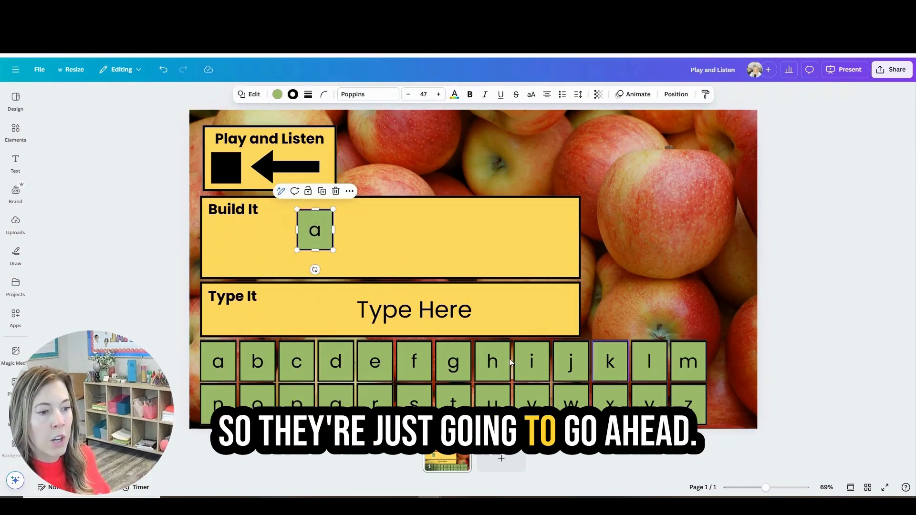
{"action": "left_click_drag", "start_coordinate": [296, 402], "coordinate": [363, 230]}
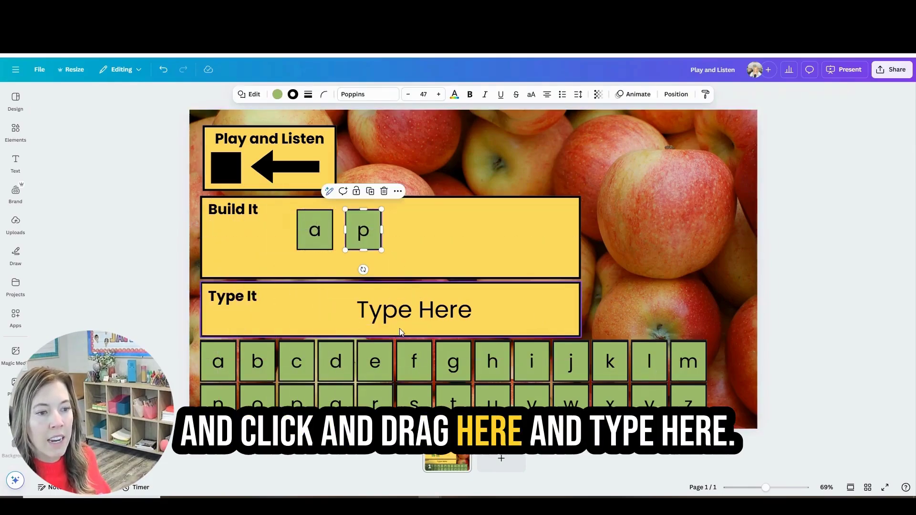
- Replace the "Type Here" text in the Type It box with "apple"
{"action": "left_click", "coordinate": [399, 321]}
{"action": "double_click", "coordinate": [400, 321]}
{"action": "type", "text": "apple"}
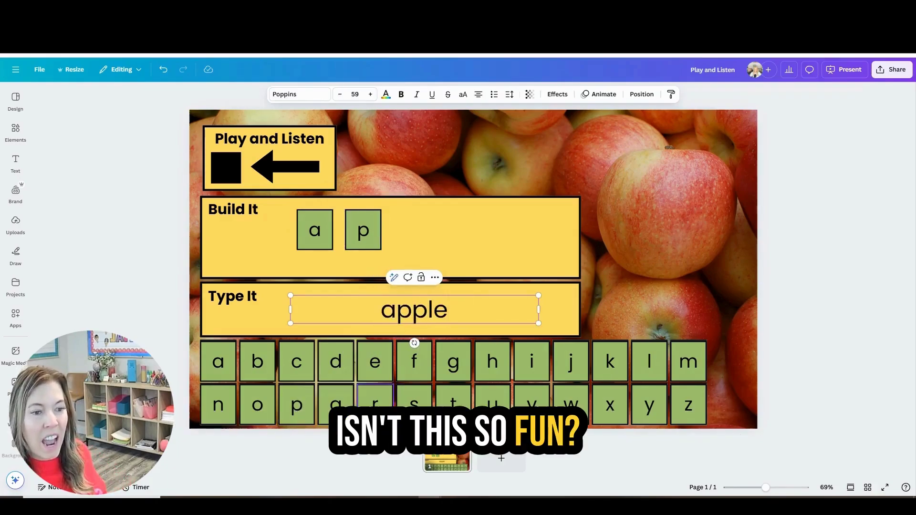
- Add the second p, l and e tiles to complete apple and return a spare tile
{"action": "left_click_drag", "start_coordinate": [296, 404], "coordinate": [413, 240]}
{"action": "left_click_drag", "start_coordinate": [646, 368], "coordinate": [442, 234]}
{"action": "left_click_drag", "start_coordinate": [377, 235], "coordinate": [371, 235]}
{"action": "left_click_drag", "start_coordinate": [372, 363], "coordinate": [483, 230]}
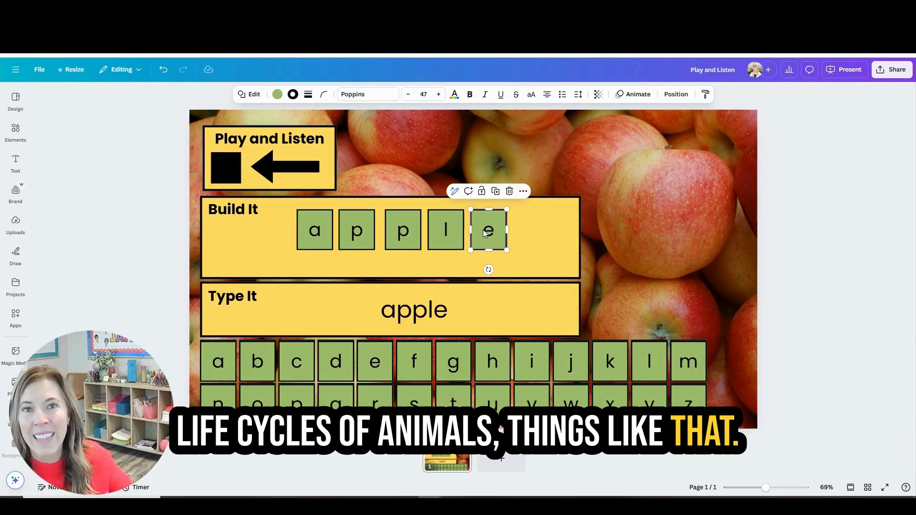
{"action": "mouse_move", "coordinate": [454, 361]}
{"action": "left_mouse_down"}
{"action": "mouse_move", "coordinate": [303, 266]}
{"action": "mouse_move", "coordinate": [454, 363]}
{"action": "left_mouse_up"}
{"action": "left_click_drag", "start_coordinate": [453, 396], "coordinate": [414, 396]}
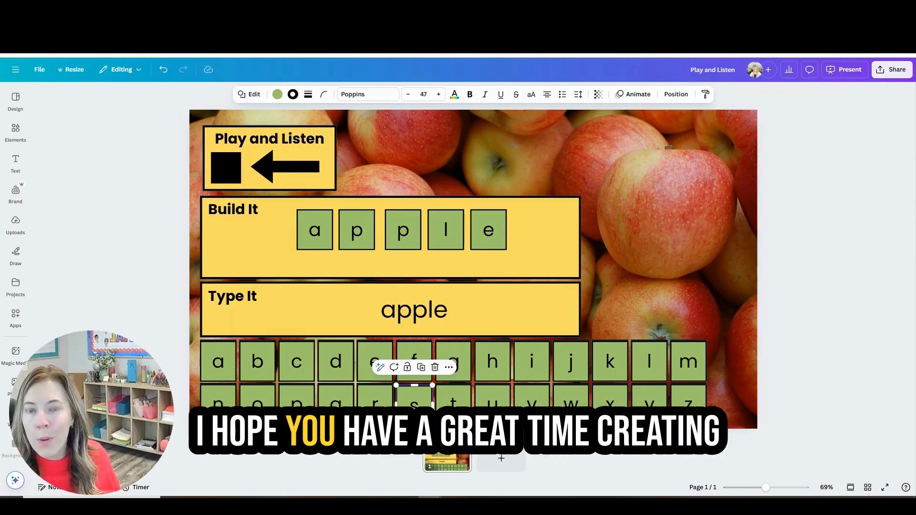